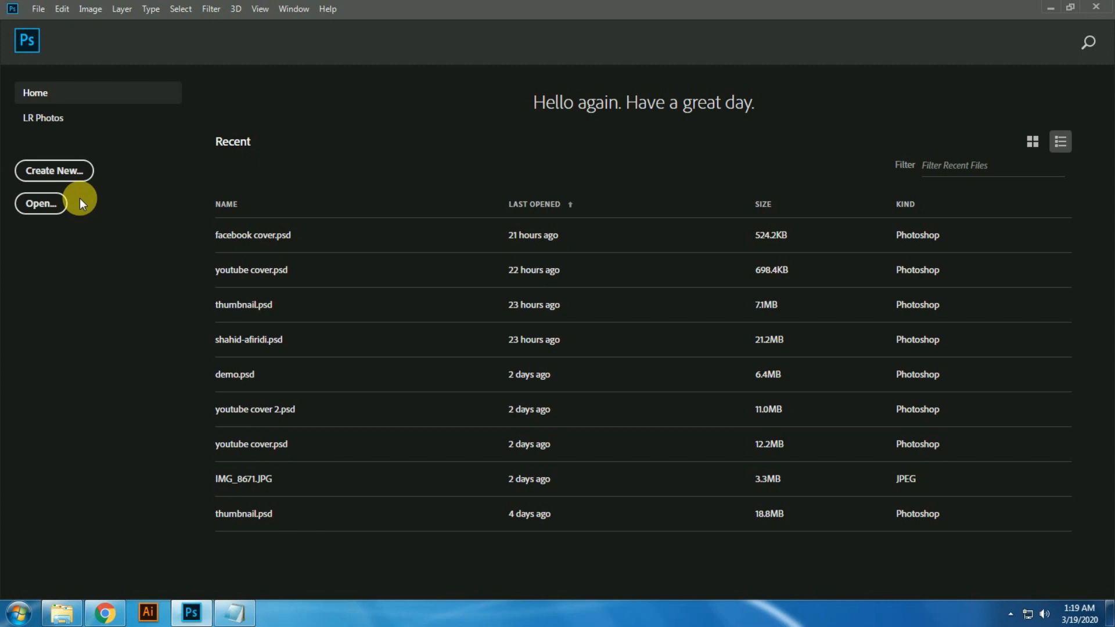
Create a new 1080 × 1080 pixel document at 150 pixels/inch in RGB color and fit it on screen.
{"action": "key", "text": "ctrl+n"}
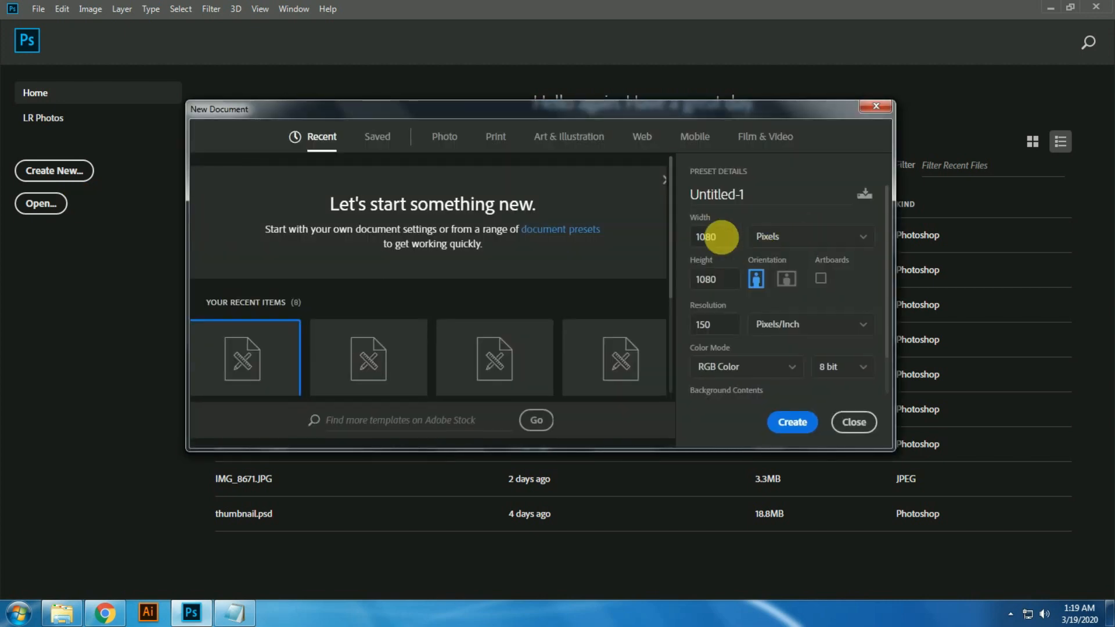
{"action": "double_click", "coordinate": [723, 240]}
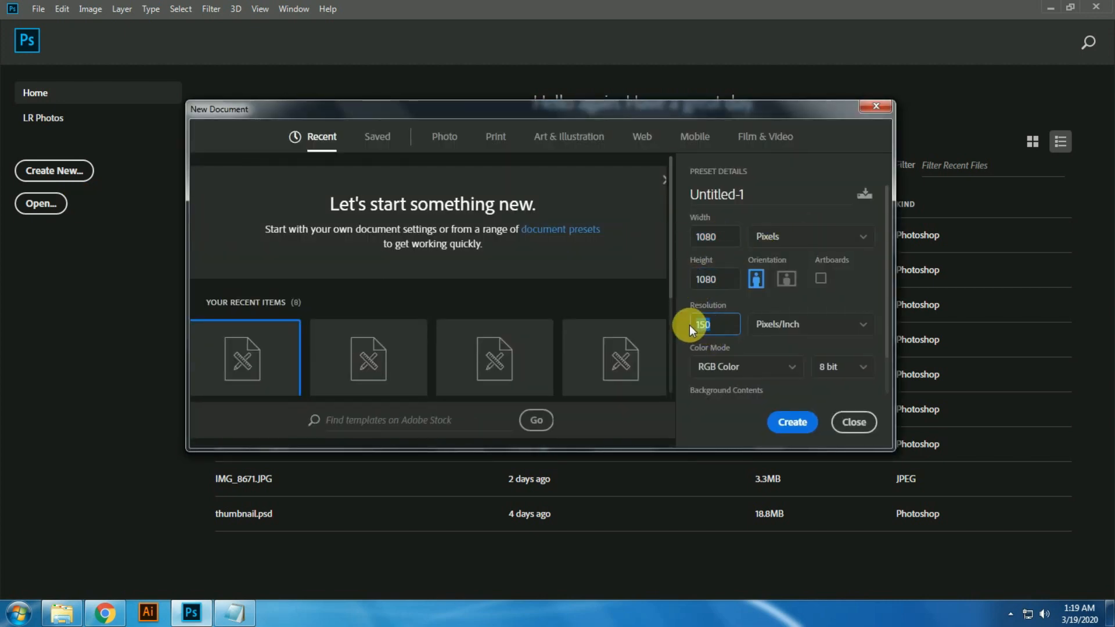
{"action": "left_click", "coordinate": [791, 421]}
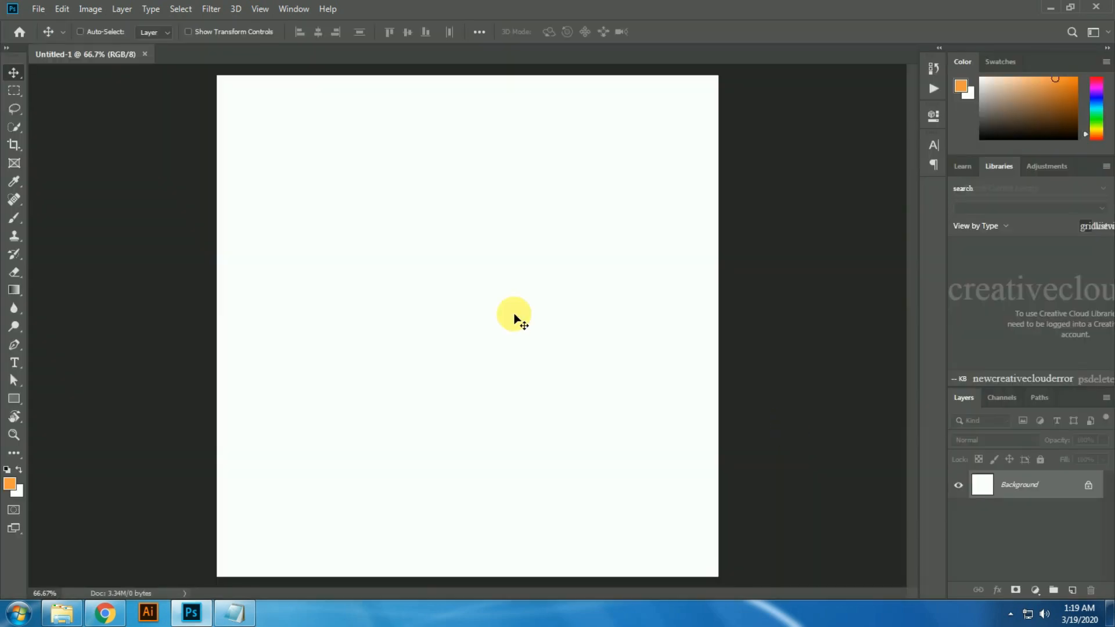
{"action": "key", "text": "ctrl+minus"}
{"action": "key", "text": "ctrl+minus"}
{"action": "key", "text": "ctrl+minus"}
{"action": "key", "text": "ctrl+minus"}
{"action": "key", "text": "ctrl+0"}
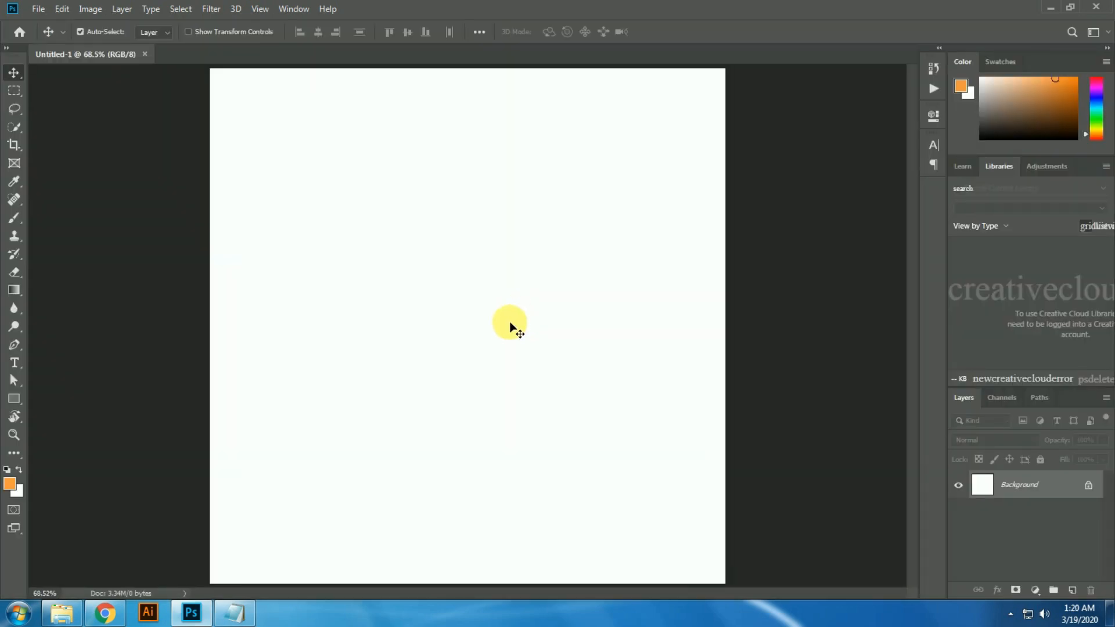
Place the empty-highway-overlooking-mountain photo from the 8th video folder and scale it to cover the whole canvas.
{"action": "left_click", "coordinate": [62, 613]}
{"action": "left_click_drag", "start_coordinate": [550, 119], "coordinate": [378, 350]}
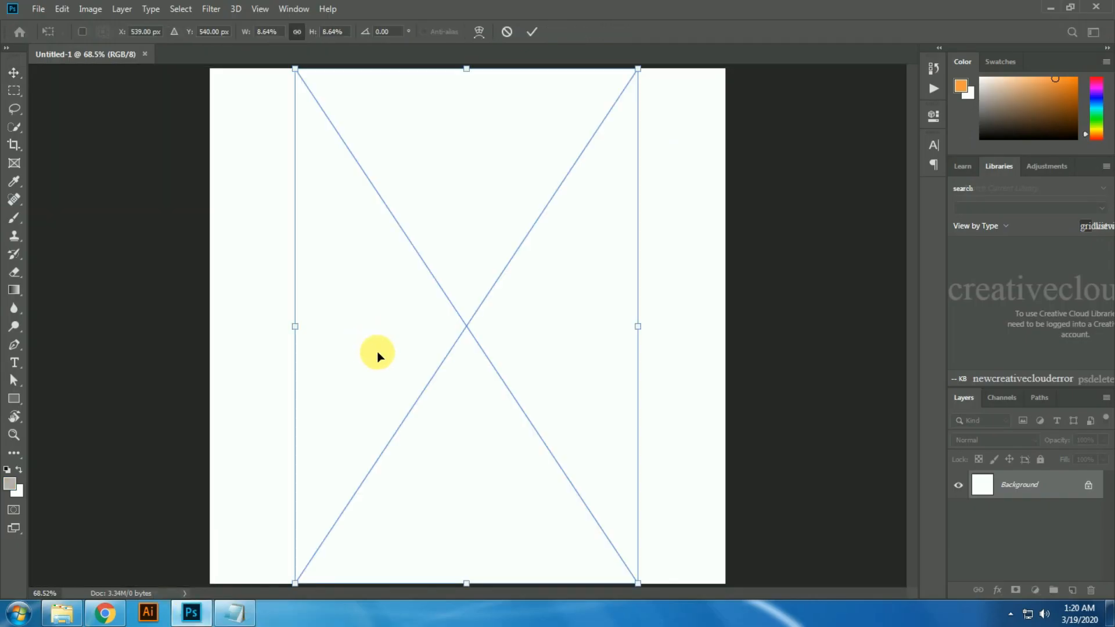
{"action": "scroll", "coordinate": [377, 350], "scroll_direction": "down", "scroll_amount": 3}
{"action": "left_click_drag", "start_coordinate": [515, 395], "coordinate": [519, 363]}
{"action": "key", "text": "Return"}
{"action": "key", "text": "ctrl+0"}
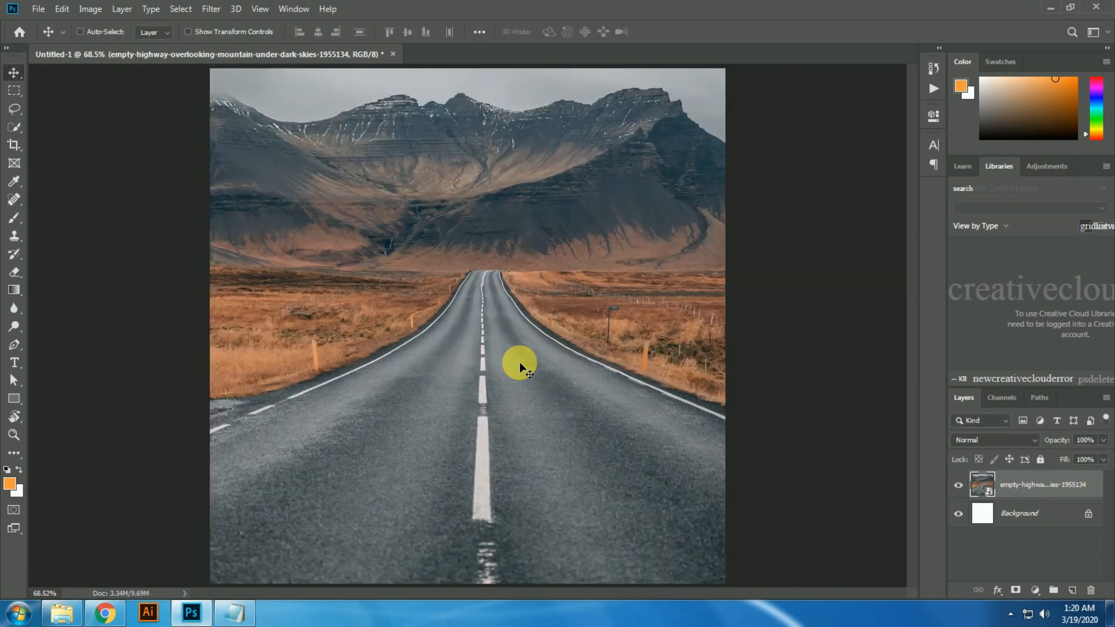
Place the instagram frame image from the 8th video folder at the canvas center above the highway photo.
{"action": "mouse_move", "coordinate": [102, 617]}
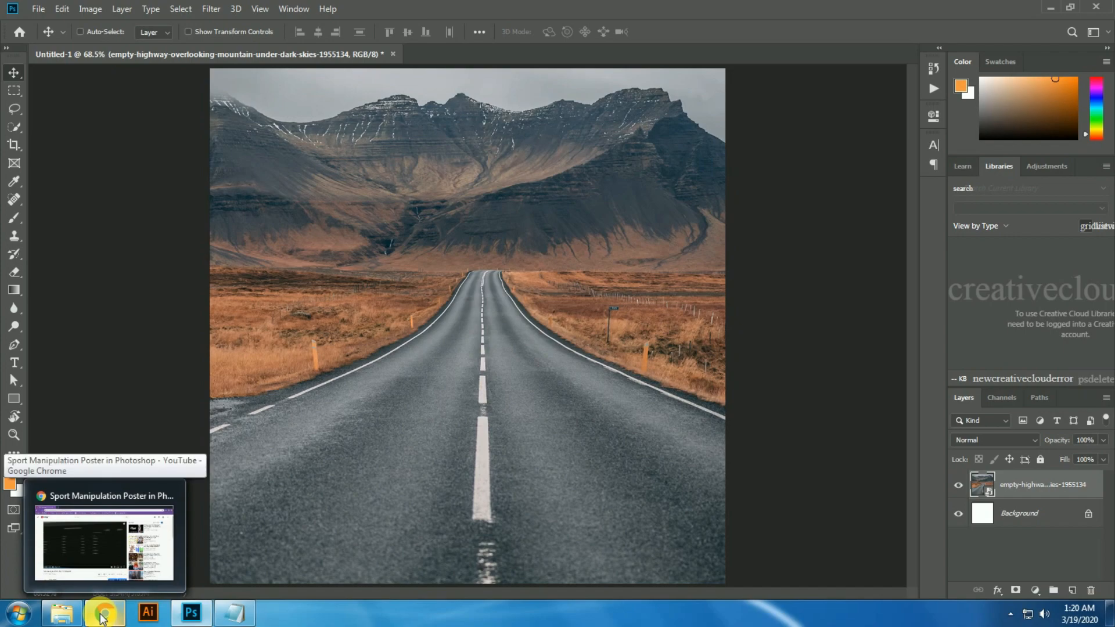
{"action": "left_click", "coordinate": [61, 614]}
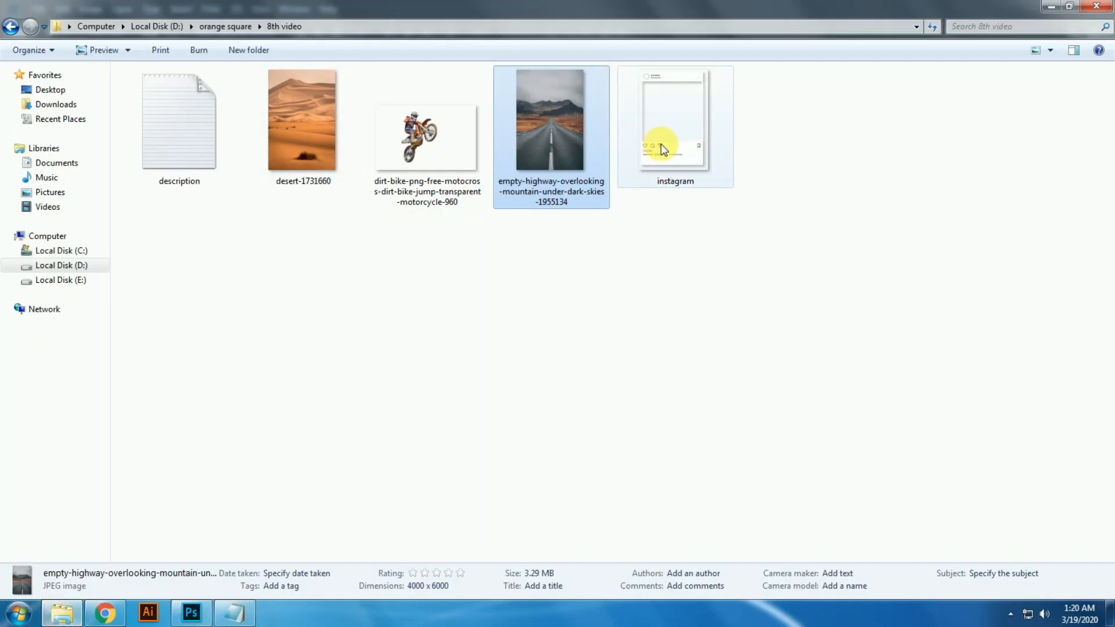
{"action": "left_click_drag", "start_coordinate": [664, 149], "coordinate": [567, 384]}
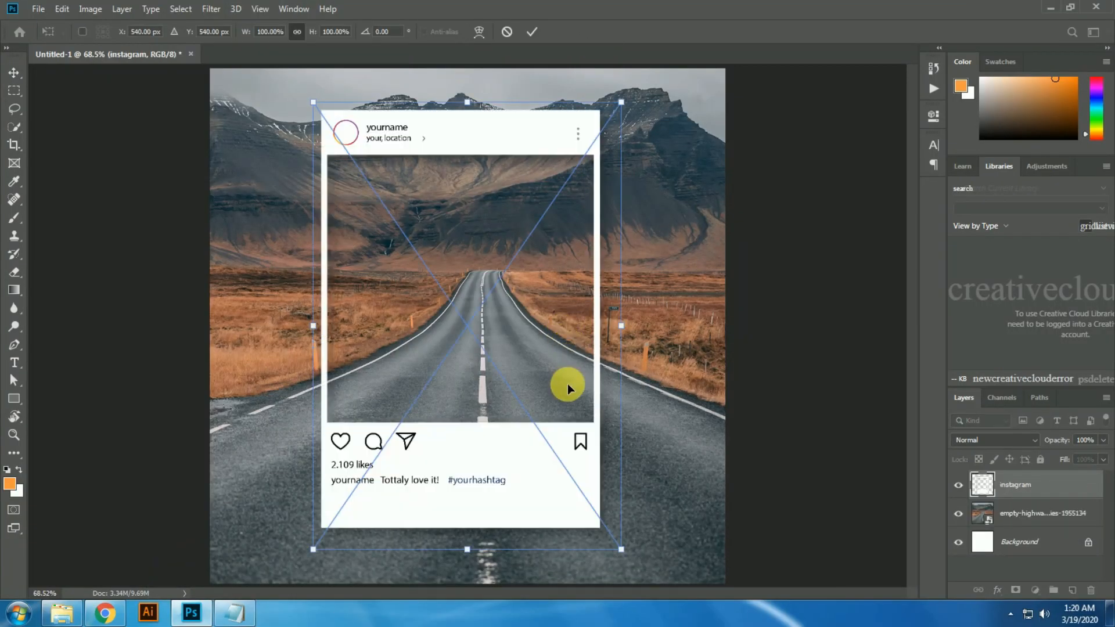
{"action": "key", "text": "Return"}
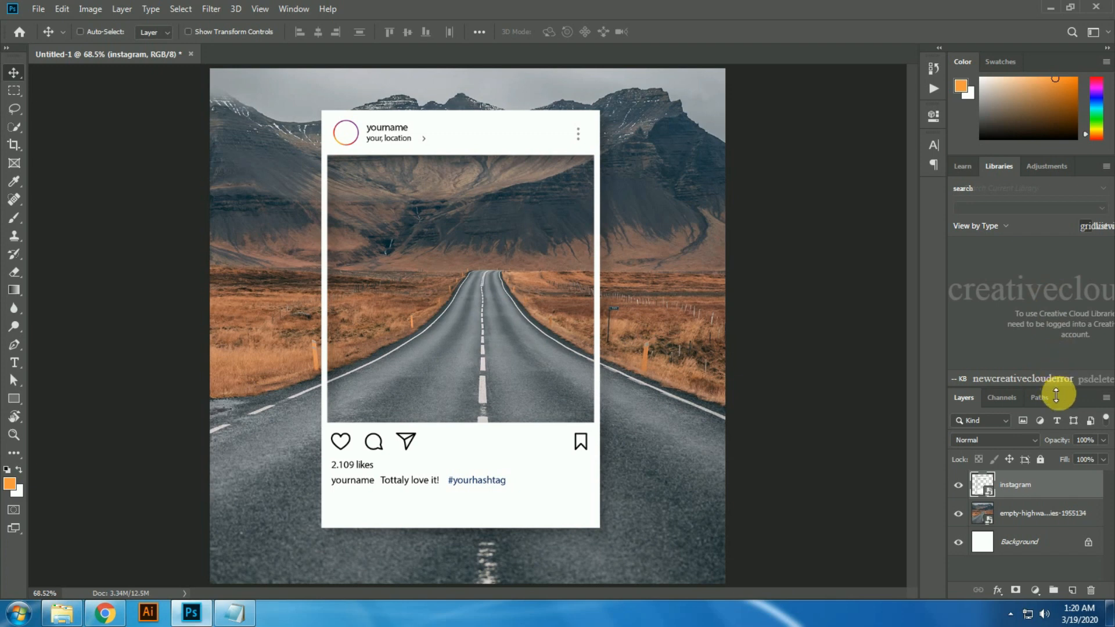
Make more room for the layer list and rasterize the instagram layer.
{"action": "left_click_drag", "start_coordinate": [1056, 396], "coordinate": [1055, 282]}
{"action": "left_click_drag", "start_coordinate": [1081, 168], "coordinate": [1045, 125]}
{"action": "right_click", "coordinate": [1015, 244]}
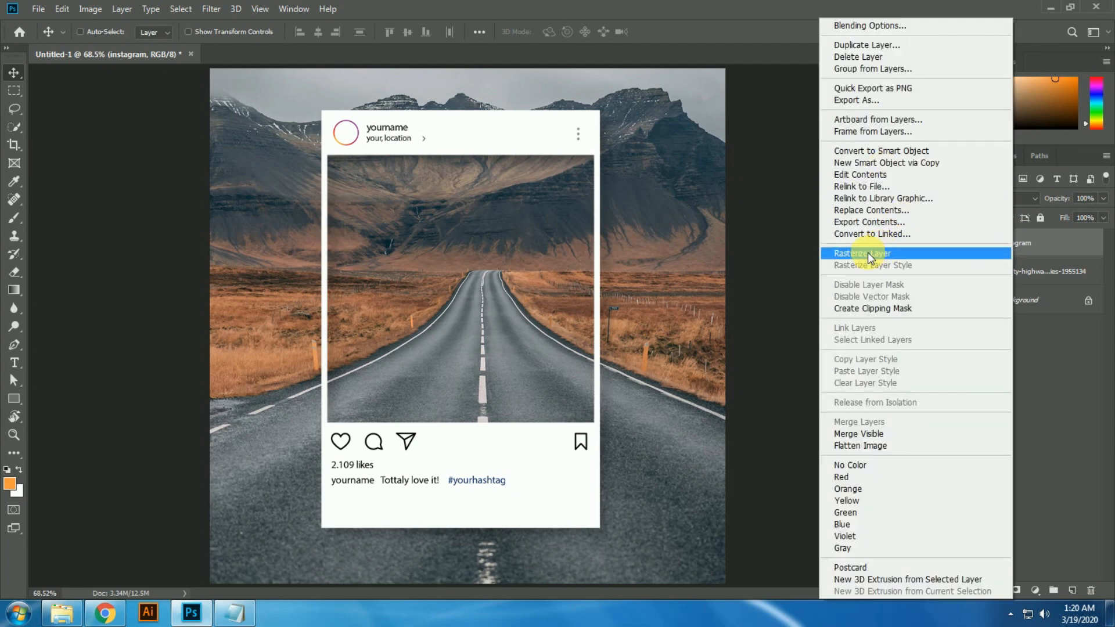
{"action": "left_click", "coordinate": [942, 255]}
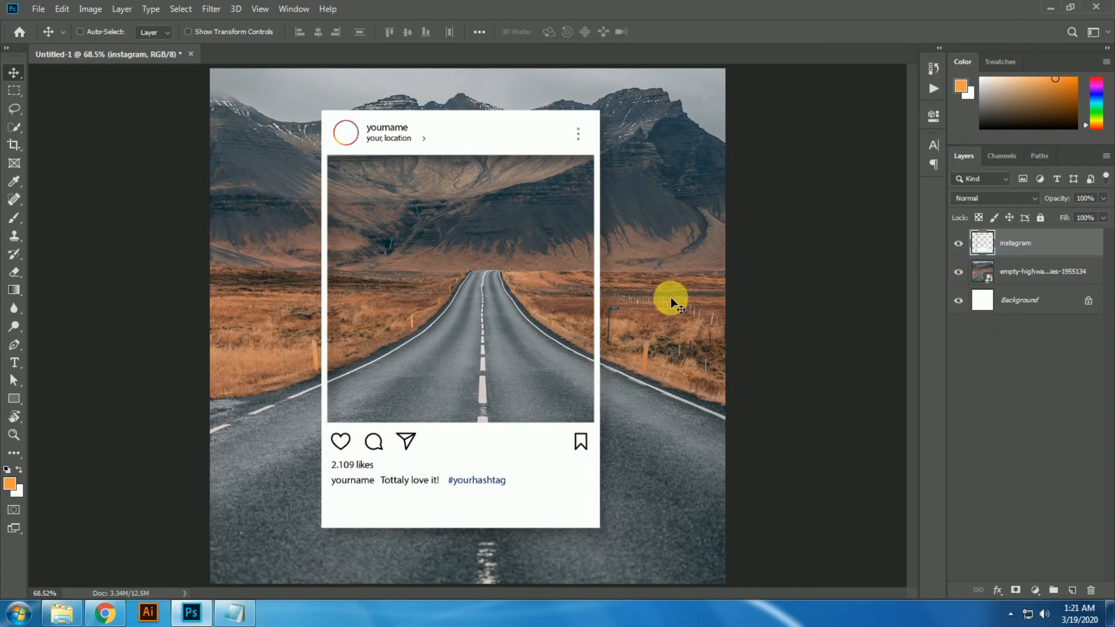
Distort the Instagram frame into a smaller, slanted perspective standing over the right half of the road.
{"action": "right_click", "coordinate": [486, 140]}
{"action": "key", "text": "ctrl+t"}
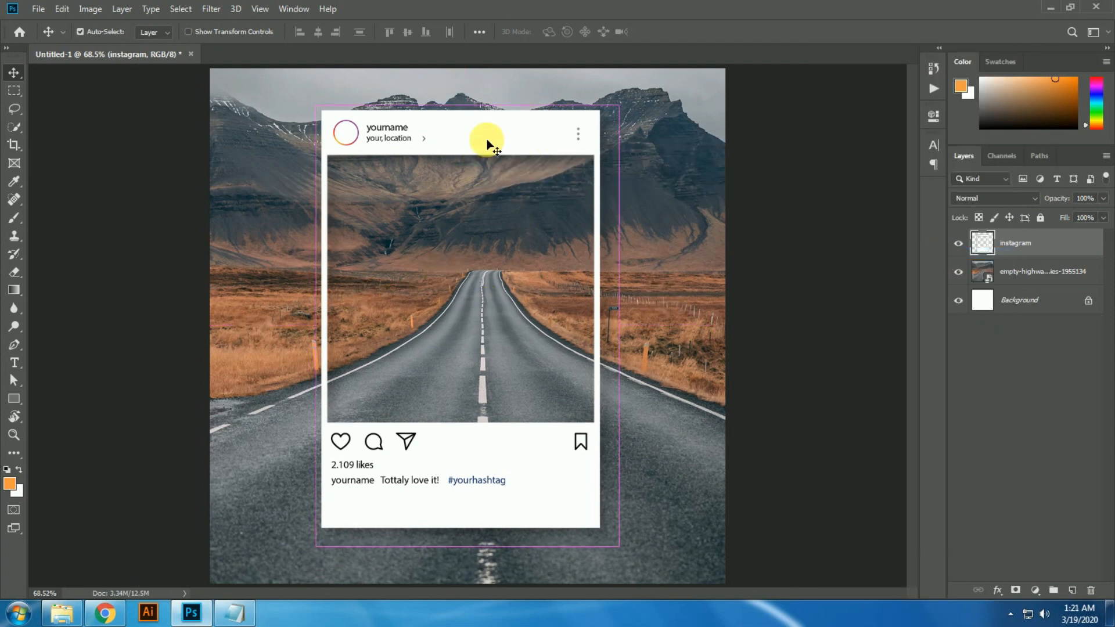
{"action": "left_click_drag", "start_coordinate": [315, 547], "coordinate": [421, 452]}
{"action": "left_click_drag", "start_coordinate": [619, 105], "coordinate": [621, 166]}
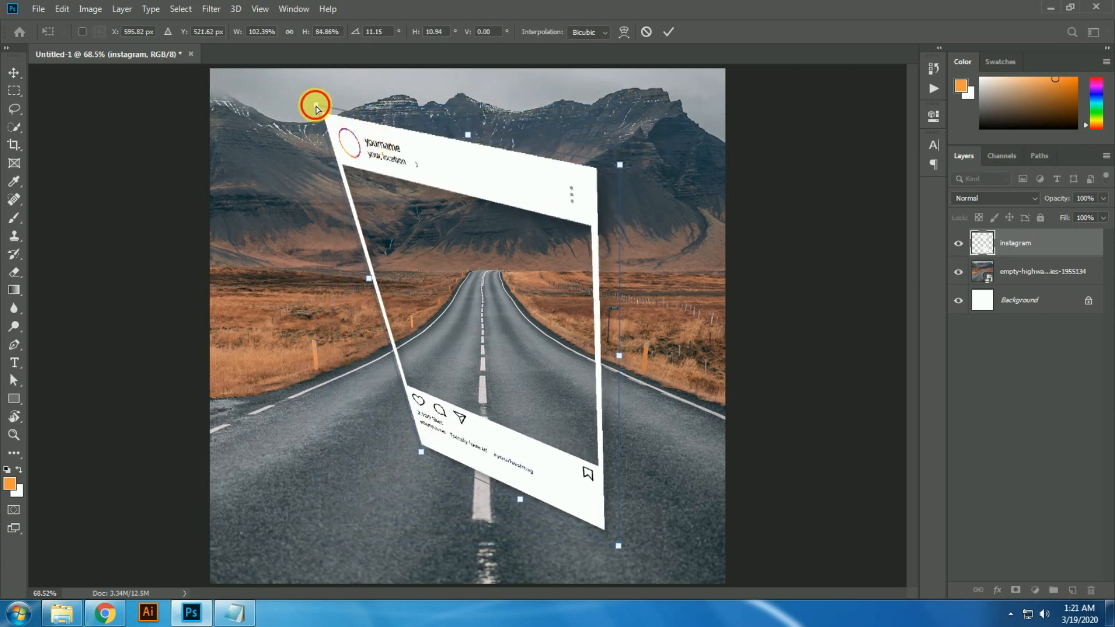
{"action": "left_click_drag", "start_coordinate": [316, 105], "coordinate": [442, 150]}
{"action": "left_click_drag", "start_coordinate": [604, 168], "coordinate": [651, 170]}
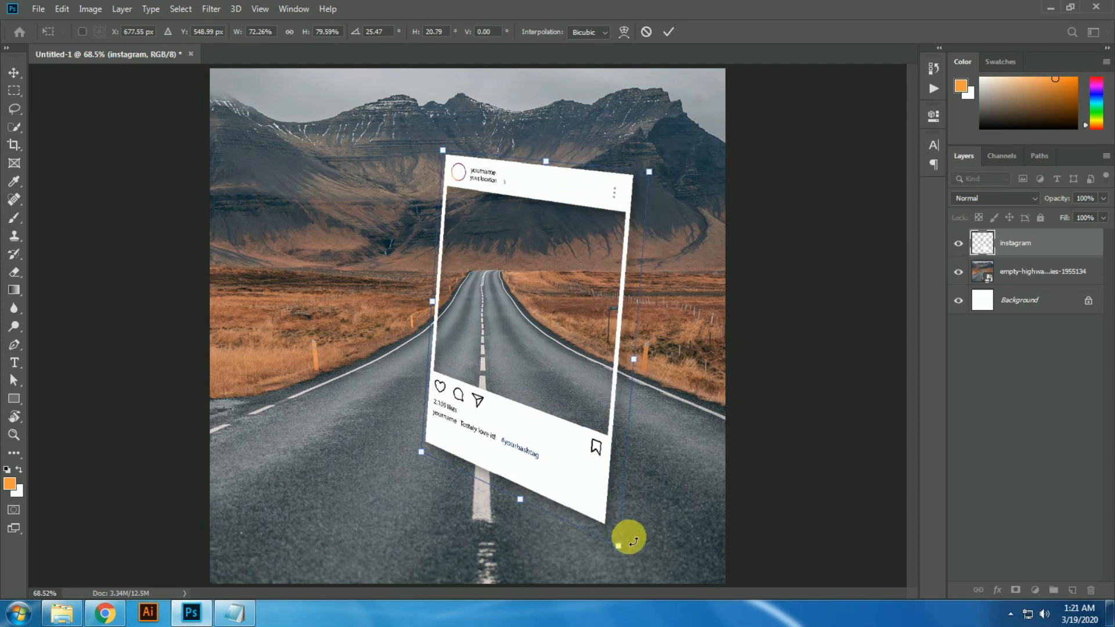
{"action": "left_click_drag", "start_coordinate": [619, 545], "coordinate": [639, 500]}
{"action": "left_click_drag", "start_coordinate": [421, 455], "coordinate": [444, 414]}
{"action": "left_click_drag", "start_coordinate": [649, 172], "coordinate": [660, 176]}
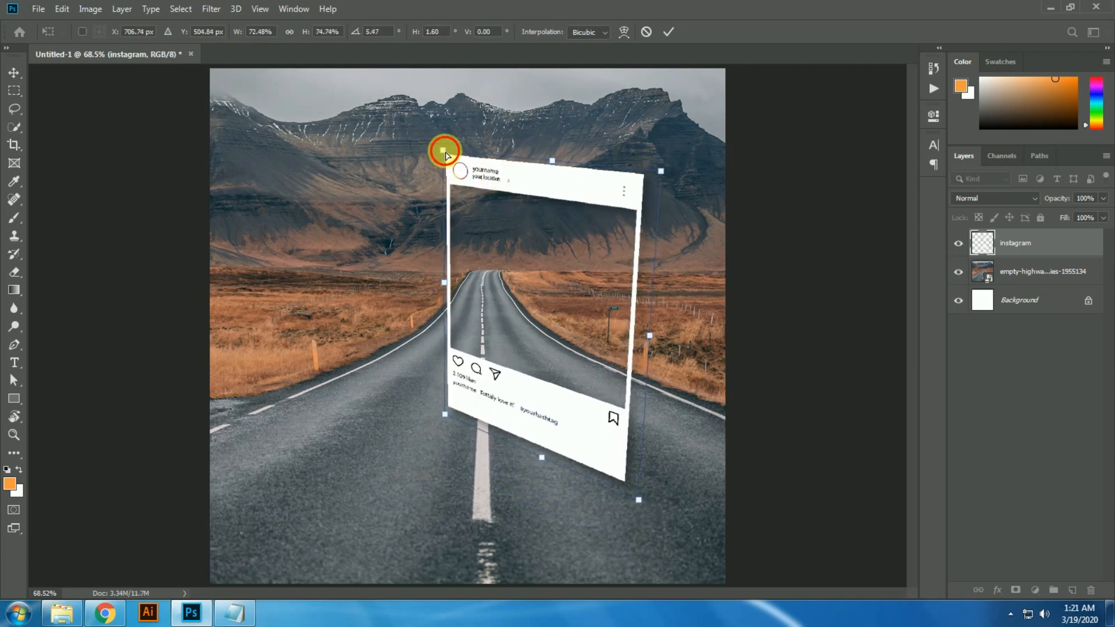
Refine the frame's corners so its right side is taller than its left, and apply the distortion.
{"action": "mouse_move", "coordinate": [443, 150]}
{"action": "left_mouse_down"}
{"action": "mouse_move", "coordinate": [473, 151]}
{"action": "mouse_move", "coordinate": [460, 162]}
{"action": "left_mouse_up"}
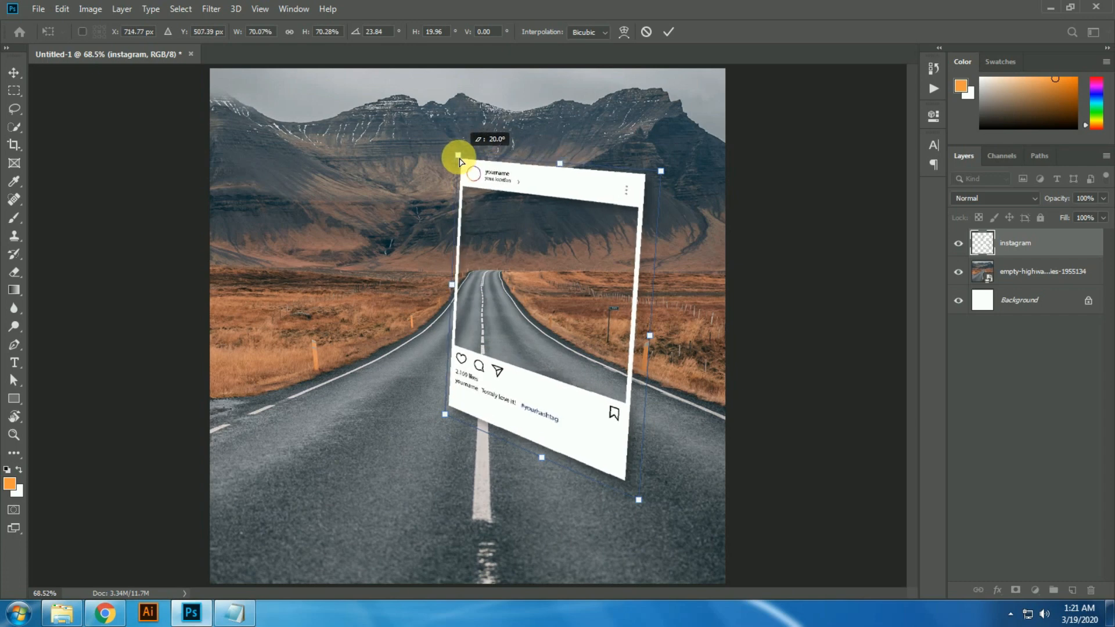
{"action": "mouse_move", "coordinate": [638, 499]}
{"action": "left_mouse_down"}
{"action": "mouse_move", "coordinate": [647, 505]}
{"action": "mouse_move", "coordinate": [644, 480]}
{"action": "left_mouse_up"}
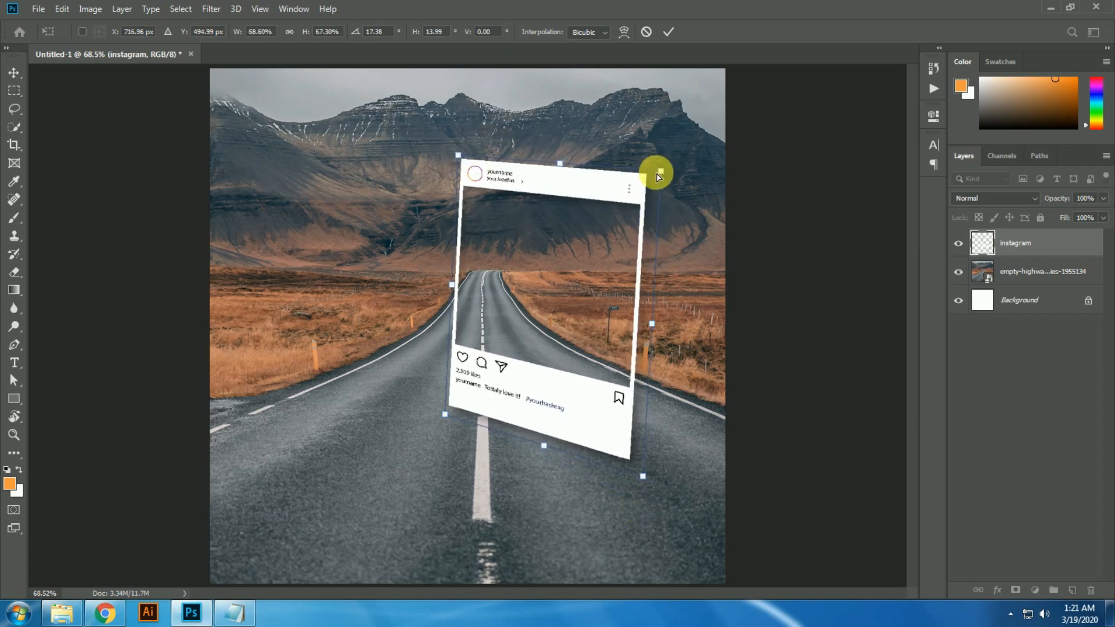
{"action": "left_click_drag", "start_coordinate": [658, 176], "coordinate": [640, 165]}
{"action": "left_click_drag", "start_coordinate": [644, 478], "coordinate": [634, 507]}
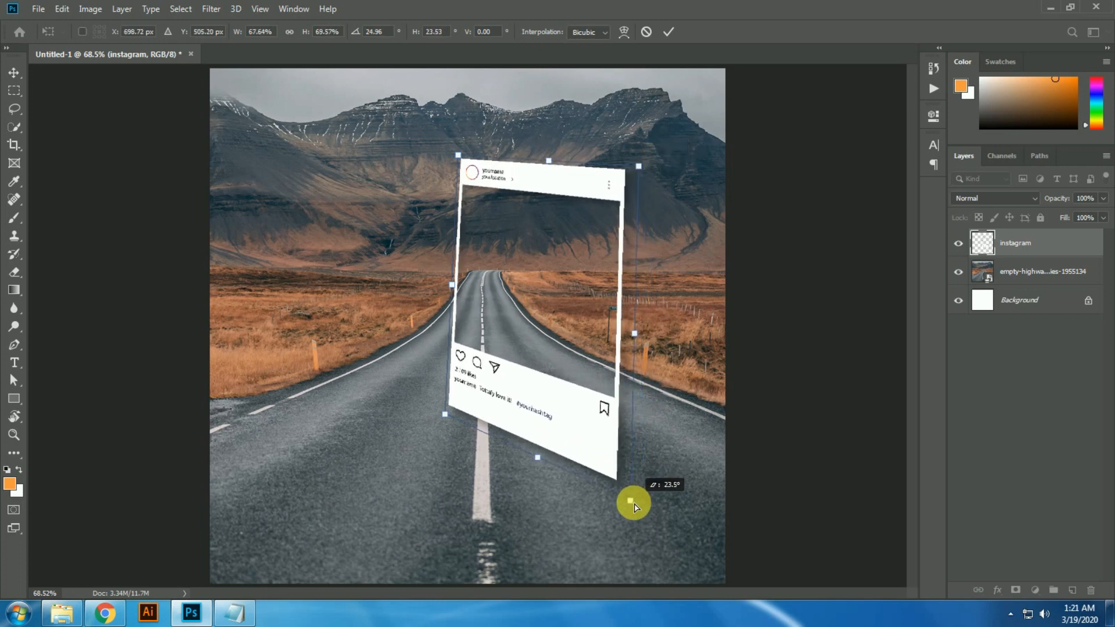
{"action": "mouse_move", "coordinate": [643, 169]}
{"action": "left_mouse_down"}
{"action": "mouse_move", "coordinate": [658, 167]}
{"action": "mouse_move", "coordinate": [647, 162]}
{"action": "left_mouse_up"}
{"action": "key", "text": "Return"}
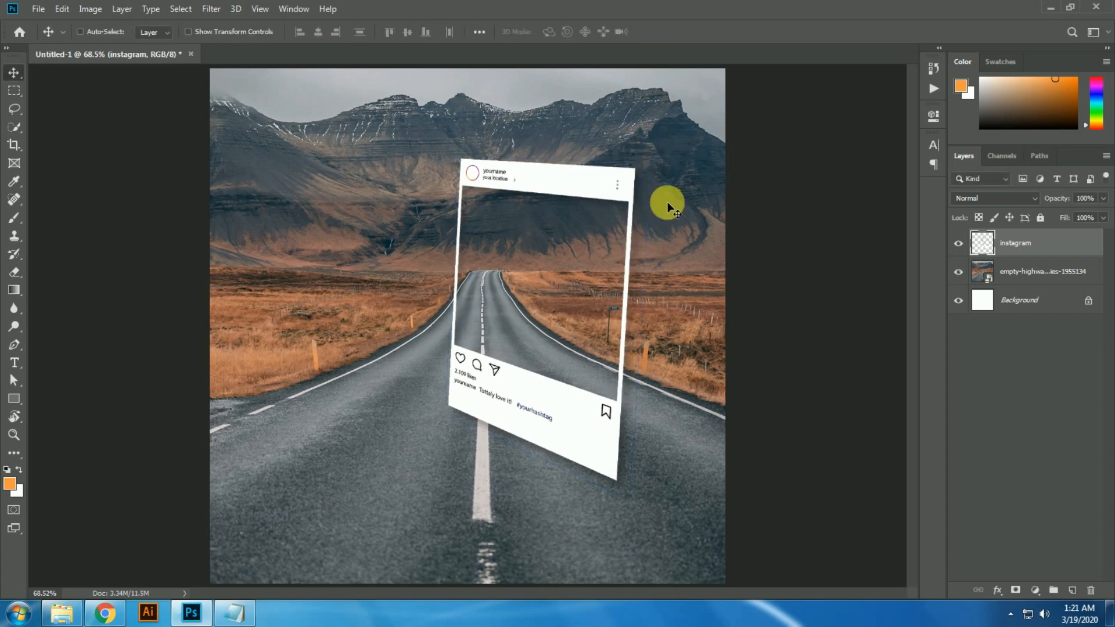
Distort the frame again, raising both lower corners and pulling the lower-left one inward so the left edge stands vertical.
{"action": "key", "text": "ctrl+t"}
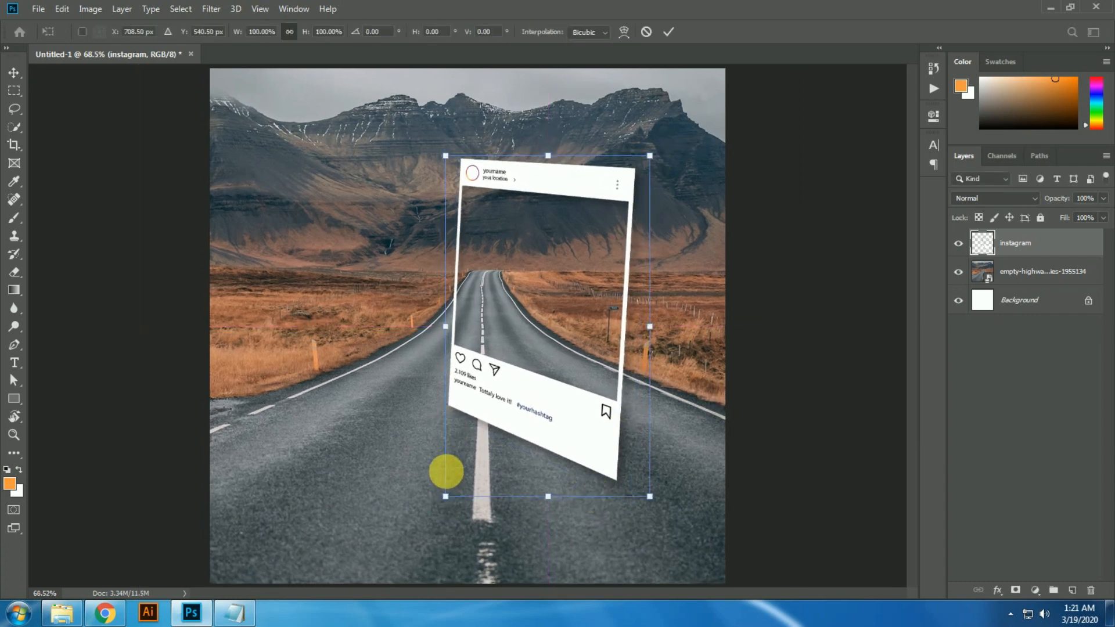
{"action": "left_click_drag", "start_coordinate": [446, 498], "coordinate": [454, 486]}
{"action": "left_click_drag", "start_coordinate": [666, 501], "coordinate": [655, 473]}
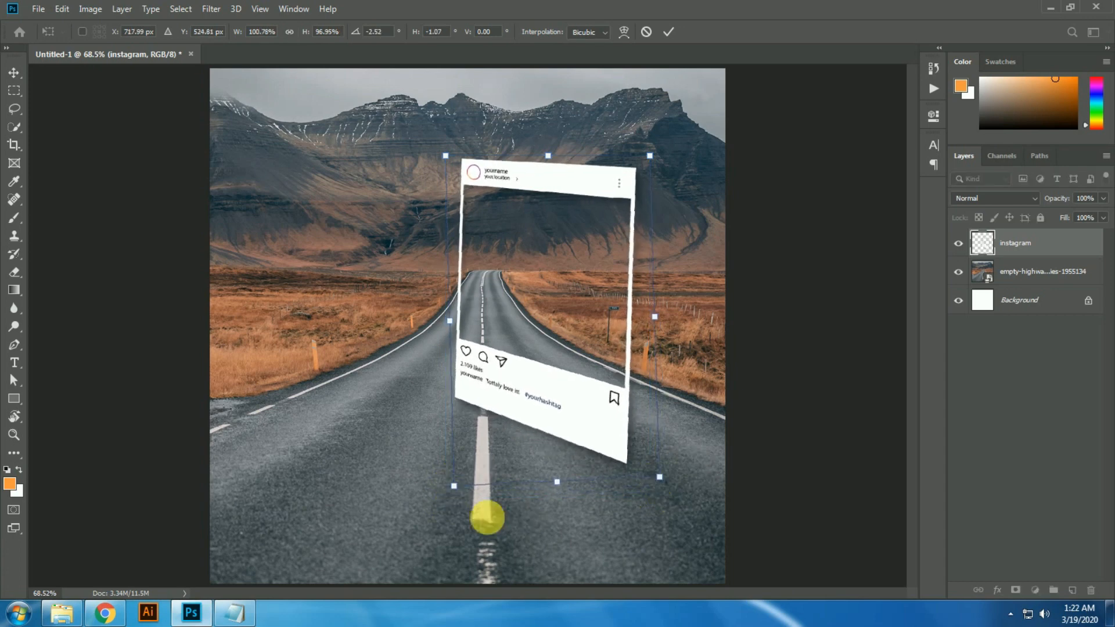
{"action": "mouse_move", "coordinate": [454, 485]}
{"action": "left_mouse_down"}
{"action": "mouse_move", "coordinate": [462, 471]}
{"action": "mouse_move", "coordinate": [463, 481]}
{"action": "left_mouse_up"}
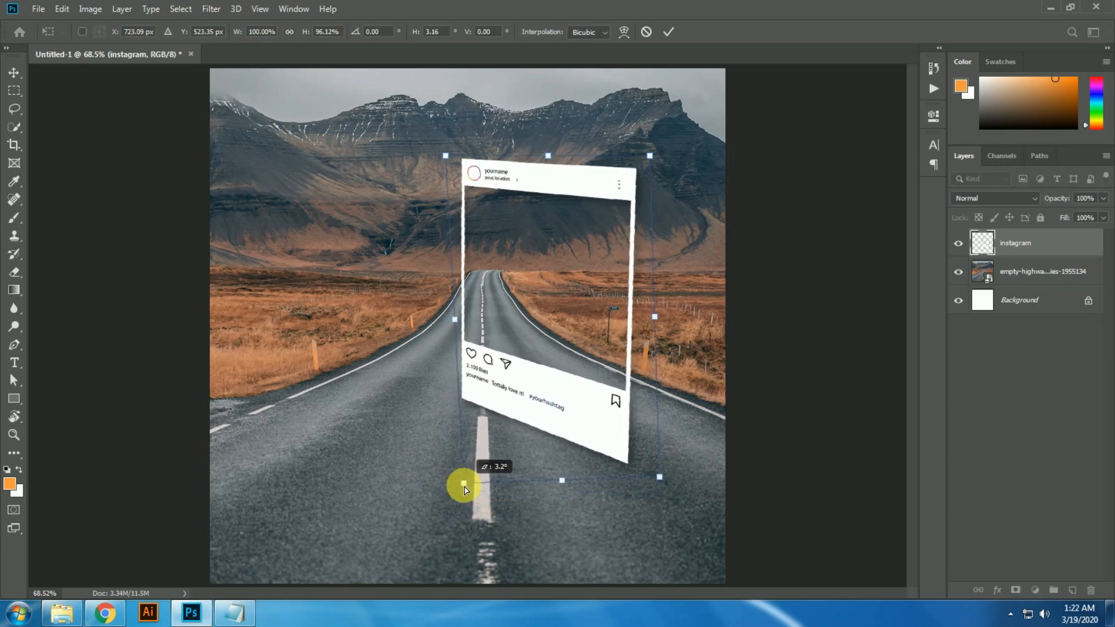
{"action": "key", "text": "Return"}
Raise the frame's upper-right corner to slope the top edge upward, and nudge the frame slightly right and down.
{"action": "key", "text": "ctrl+t"}
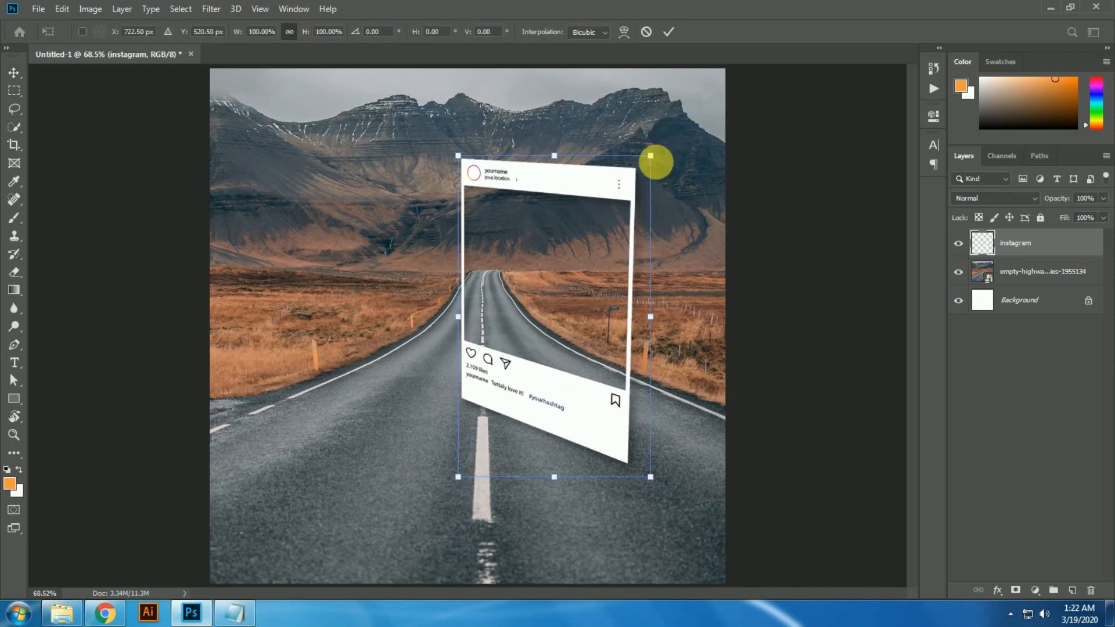
{"action": "left_click_drag", "start_coordinate": [654, 159], "coordinate": [653, 133]}
{"action": "key", "text": "Return"}
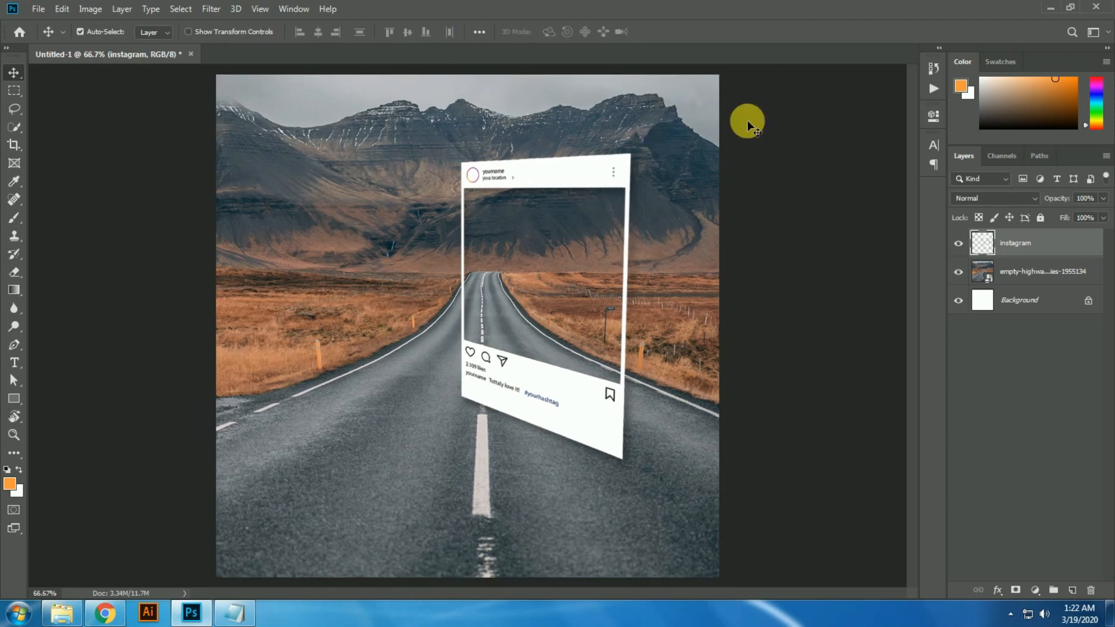
{"action": "key", "text": "shift+Right"}
{"action": "key", "text": "shift+Right"}
{"action": "key", "text": "shift+Down"}
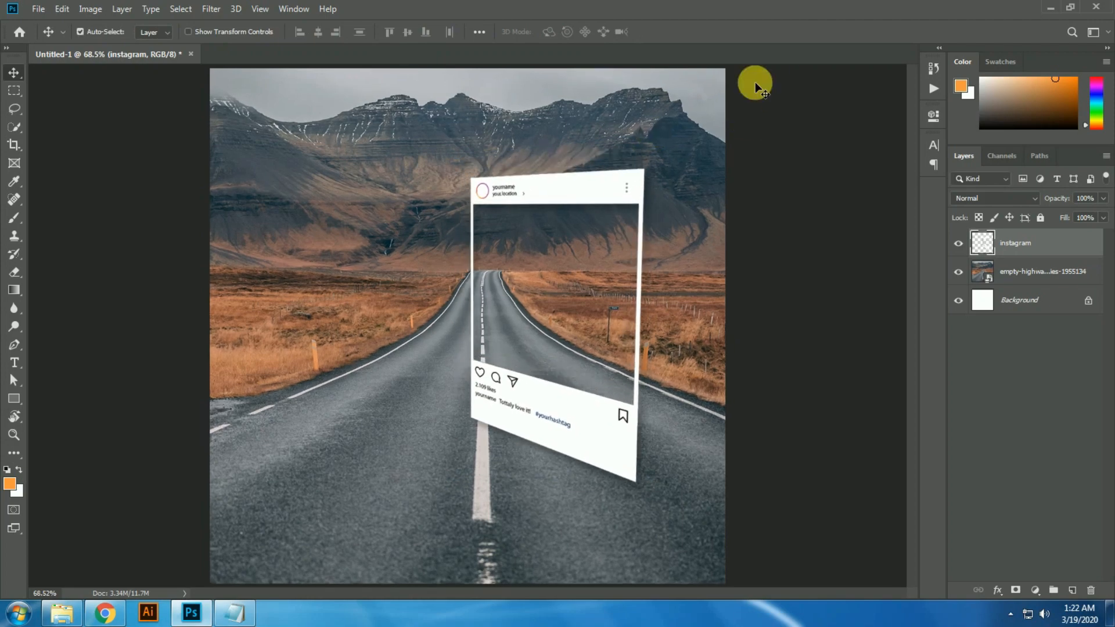
Add a new layer directly beneath the instagram layer and ready the Pen tool in Shape mode with an orange fill.
{"action": "left_click", "coordinate": [1073, 590]}
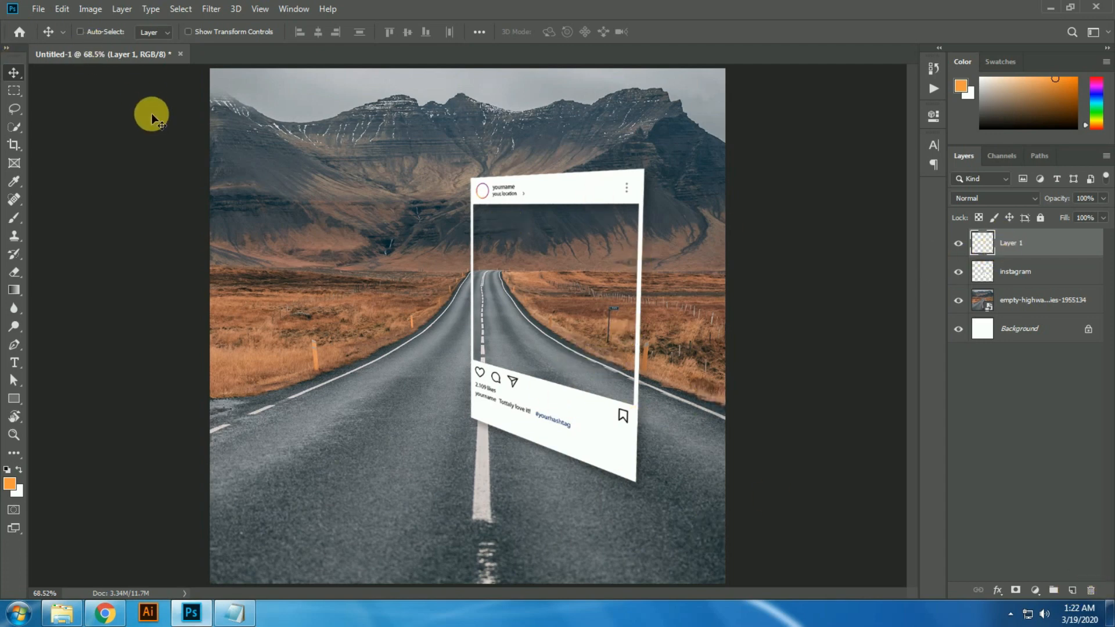
{"action": "left_click", "coordinate": [14, 347]}
{"action": "left_click", "coordinate": [110, 31]}
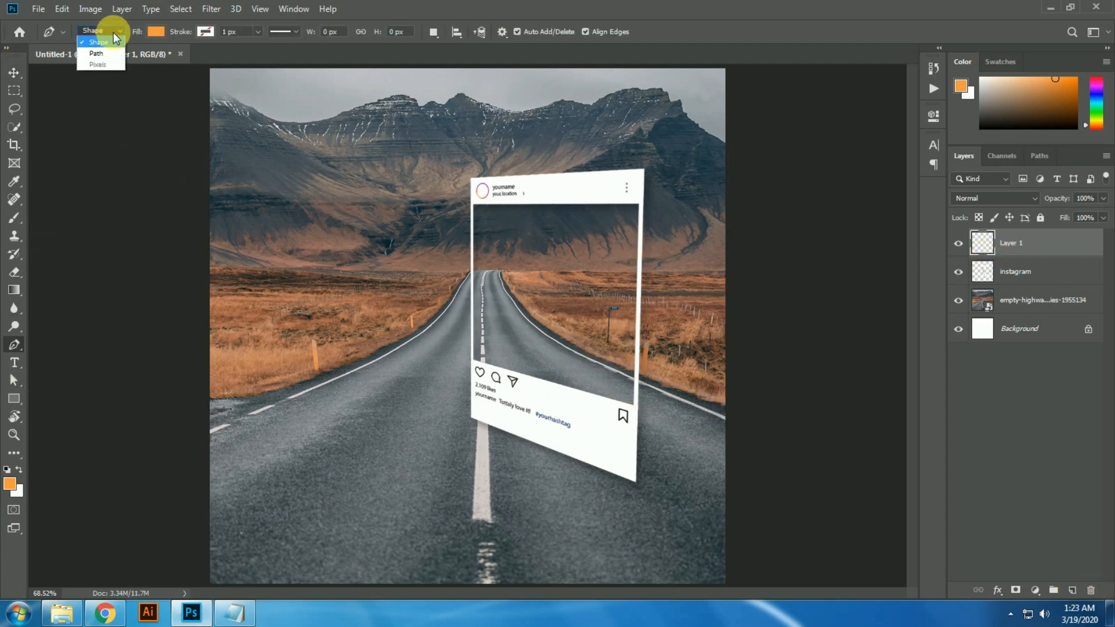
{"action": "scroll", "coordinate": [486, 226], "scroll_direction": "up", "scroll_amount": 3}
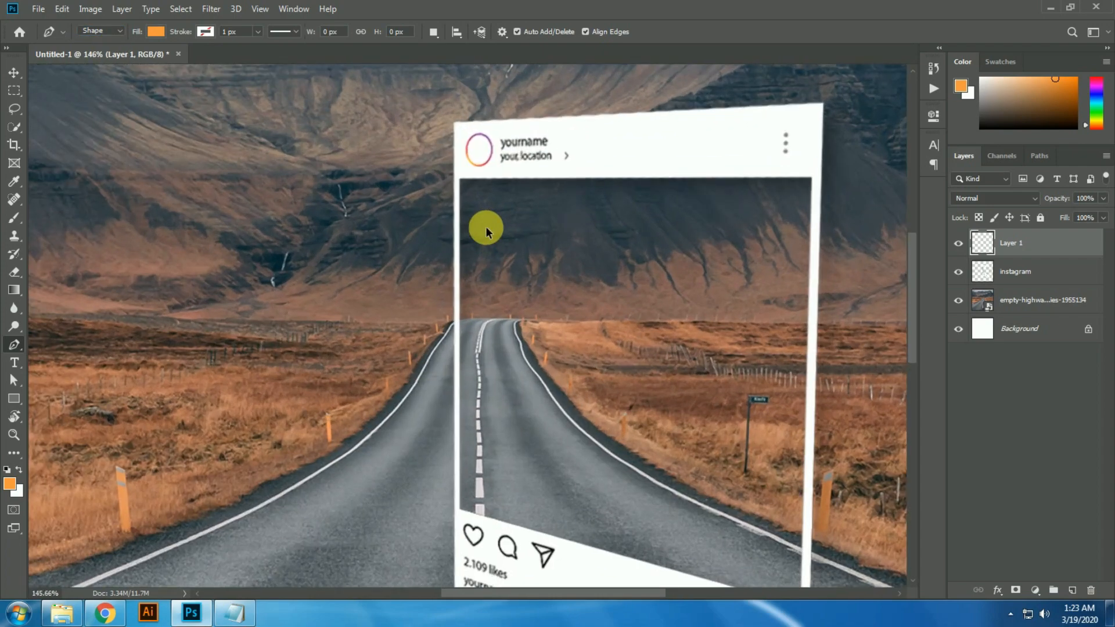
{"action": "key", "text": "ctrl+bracketleft"}
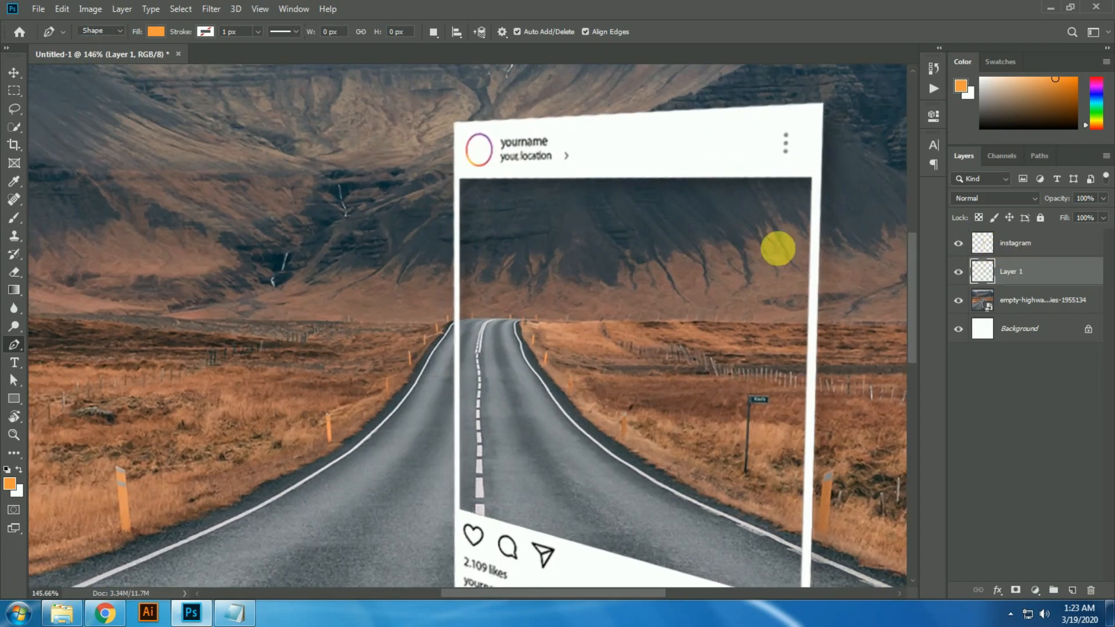
Draw a four-cornered orange shape about 355 × 435 px covering the frame's photo opening.
{"action": "left_click", "coordinate": [457, 171]}
{"action": "left_click_drag", "start_coordinate": [812, 279], "coordinate": [794, 141]}
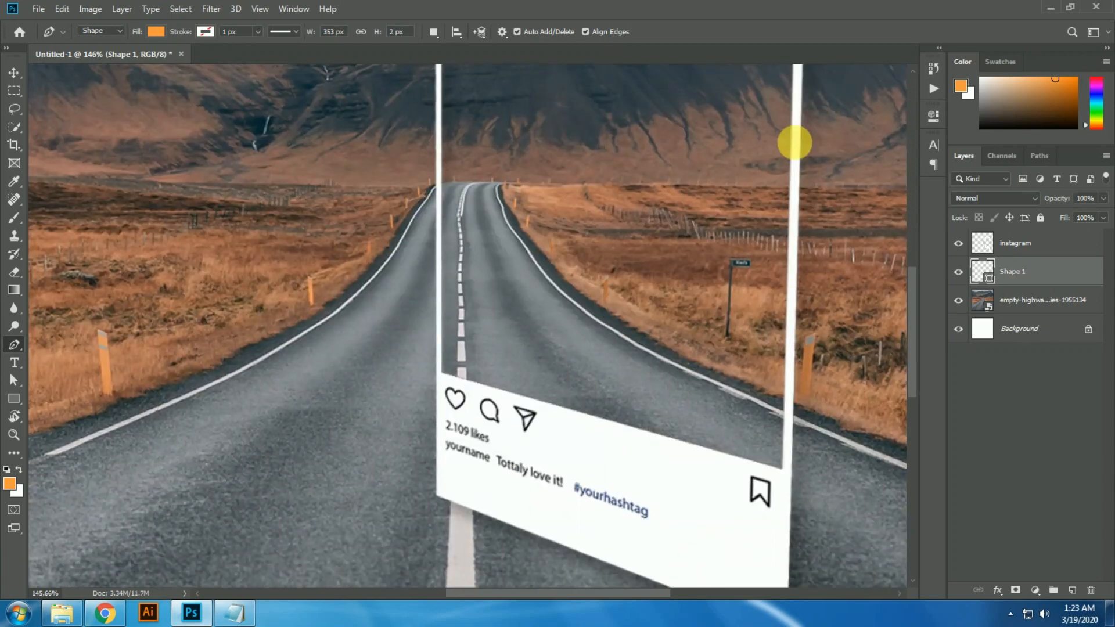
{"action": "scroll", "coordinate": [777, 378], "scroll_direction": "down", "scroll_amount": 3}
{"action": "left_click", "coordinate": [784, 446]}
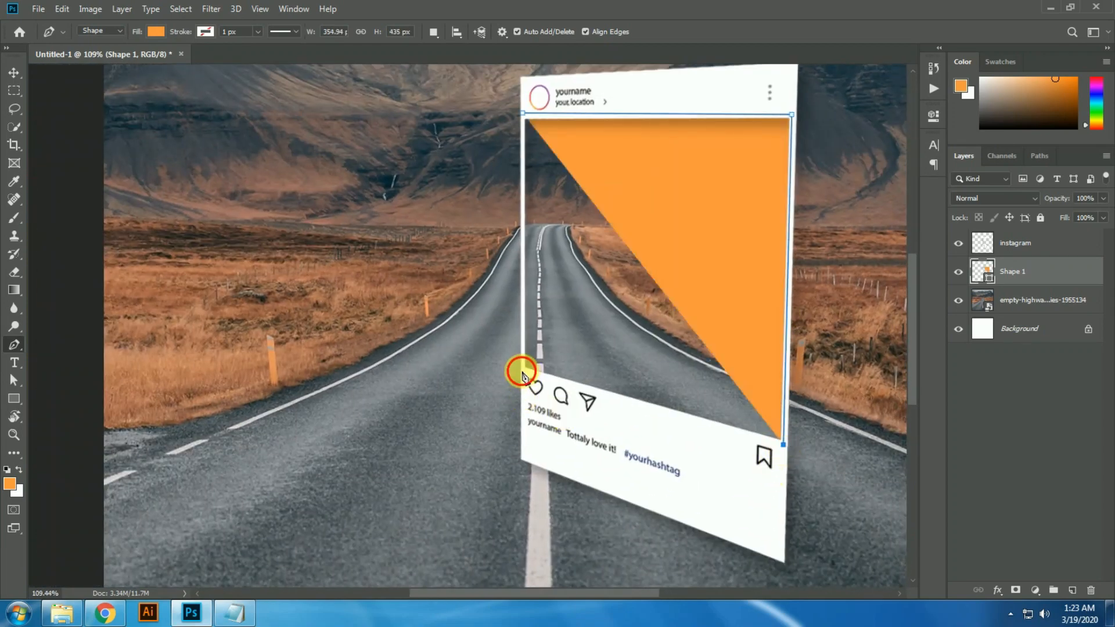
{"action": "left_click", "coordinate": [522, 371]}
Adjust the orange shape's lower-left anchor point so its edge stays hidden behind the frame's border.
{"action": "key", "text": "a"}
{"action": "scroll", "coordinate": [521, 372], "scroll_direction": "up", "scroll_amount": 10}
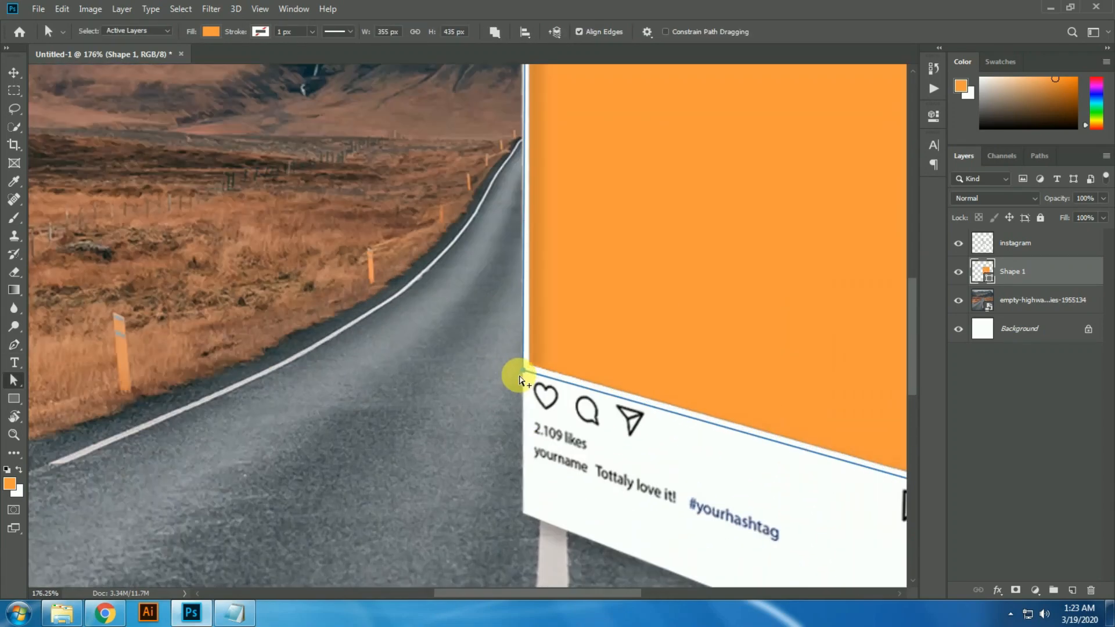
{"action": "scroll", "coordinate": [542, 360], "scroll_direction": "down", "scroll_amount": 10}
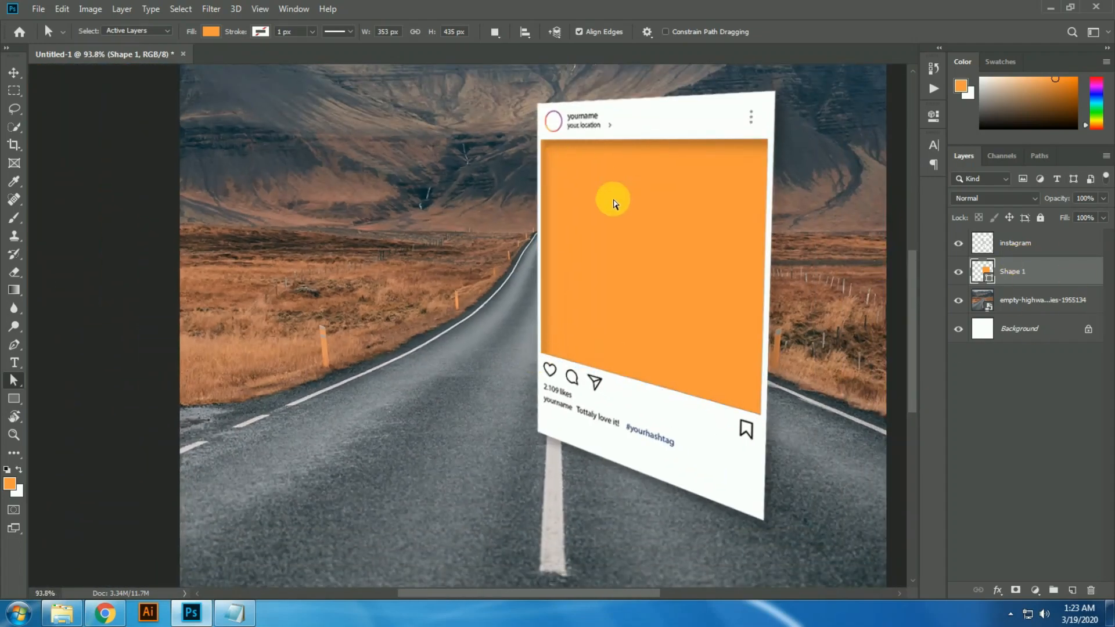
{"action": "key", "text": "v"}
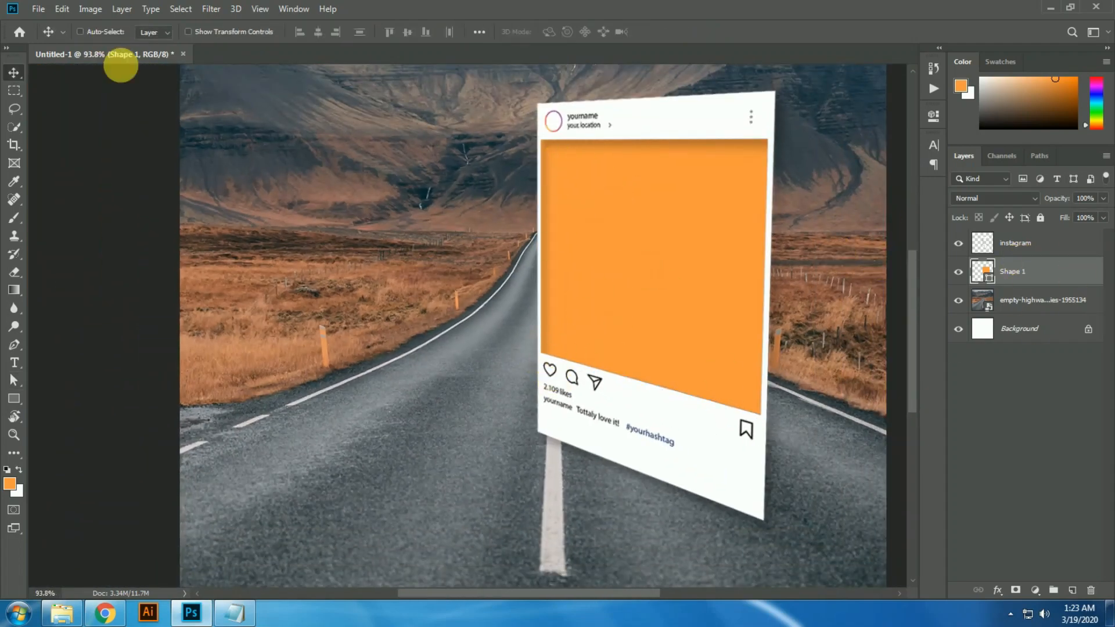
Place the dirt-bike PNG on the canvas, flip it horizontally, and bring its layer above the instagram layer.
{"action": "left_click", "coordinate": [54, 616]}
{"action": "left_click_drag", "start_coordinate": [416, 134], "coordinate": [483, 319]}
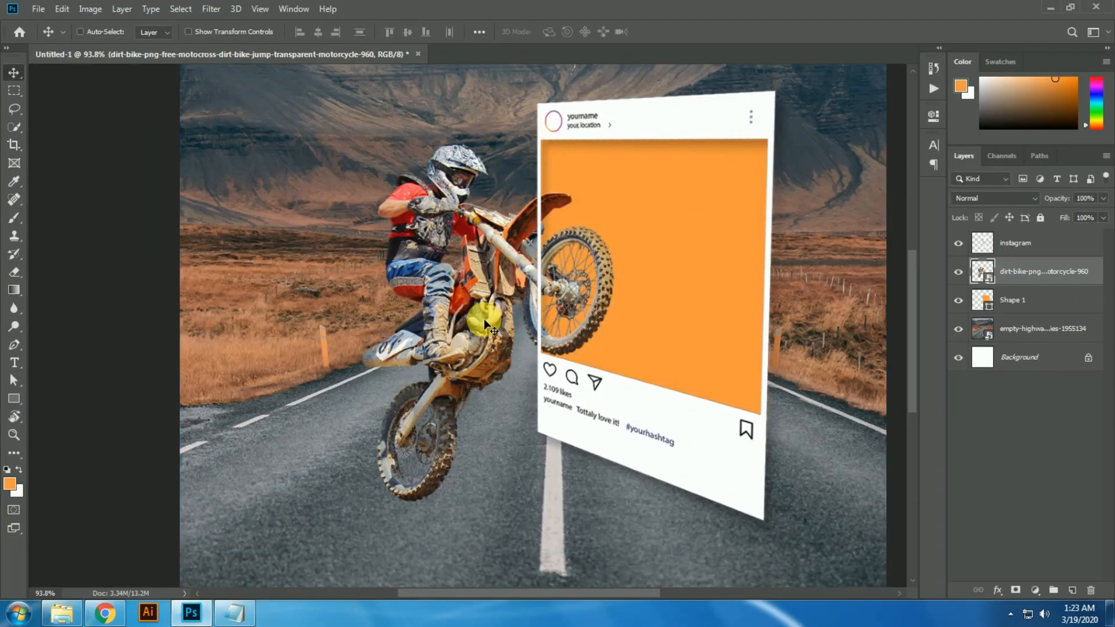
{"action": "right_click", "coordinate": [484, 319]}
{"action": "left_click", "coordinate": [531, 478]}
{"action": "key", "text": "Return"}
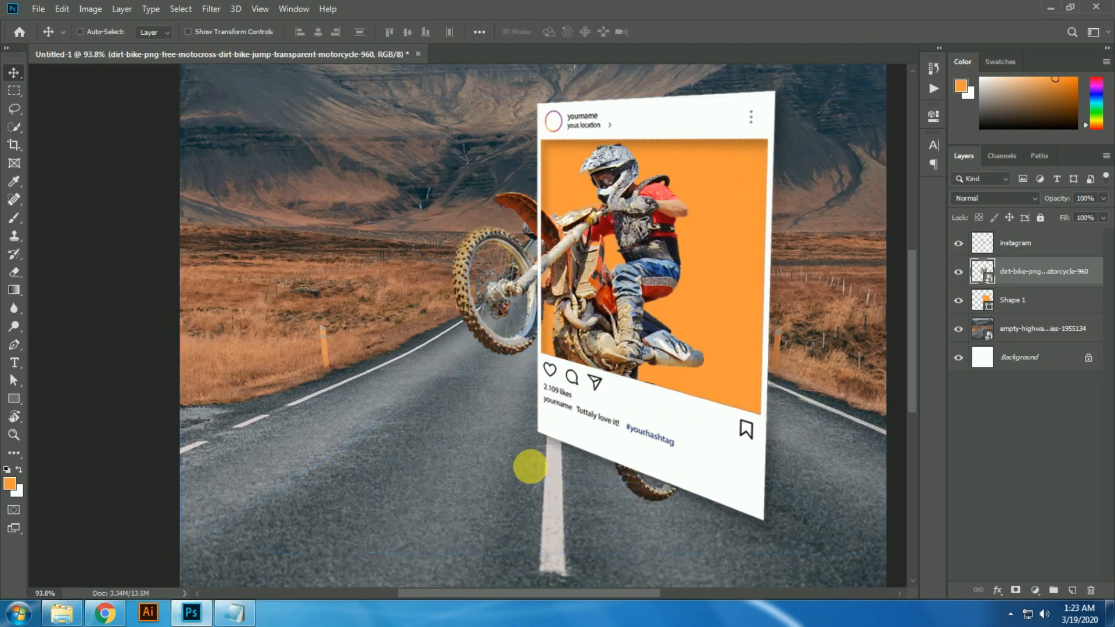
{"action": "key", "text": "ctrl+]"}
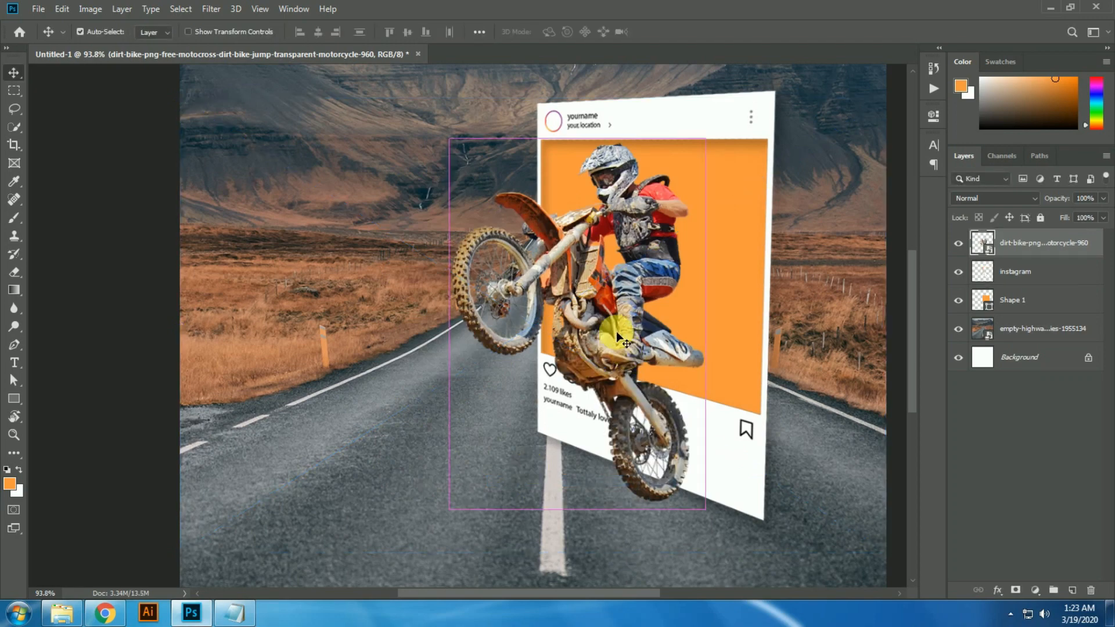
Scale the dirt bike down to about 48% and position it so its front wheel sticks out past the frame's left edge.
{"action": "key", "text": "ctrl+t"}
{"action": "left_click_drag", "start_coordinate": [886, 552], "coordinate": [842, 451]}
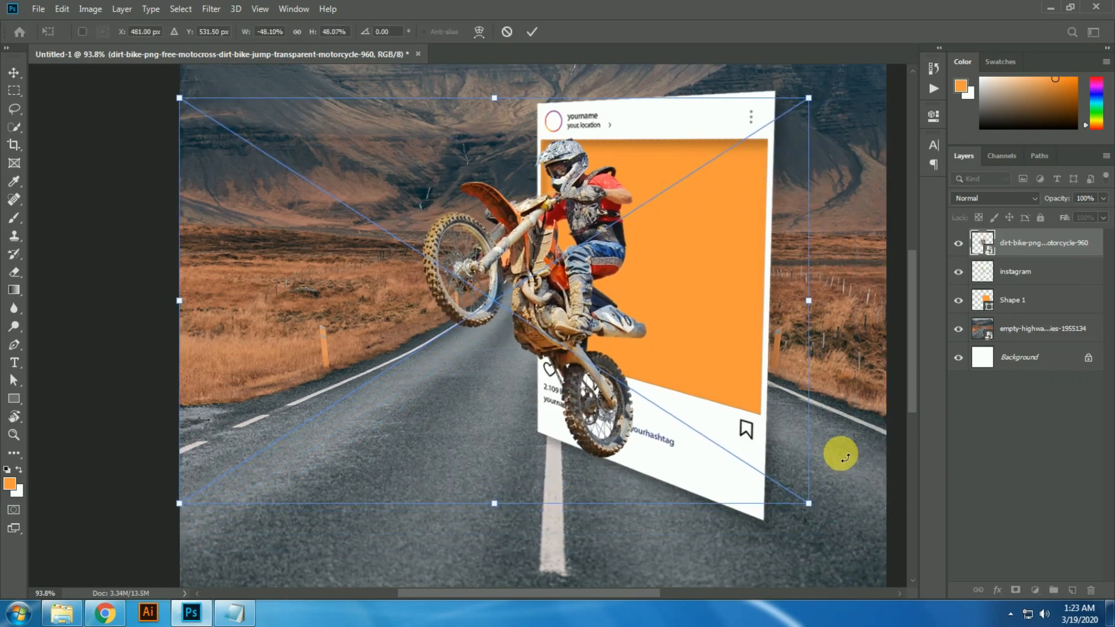
{"action": "key", "text": "Return"}
{"action": "left_click_drag", "start_coordinate": [619, 400], "coordinate": [654, 398]}
{"action": "key", "text": "shift+Down"}
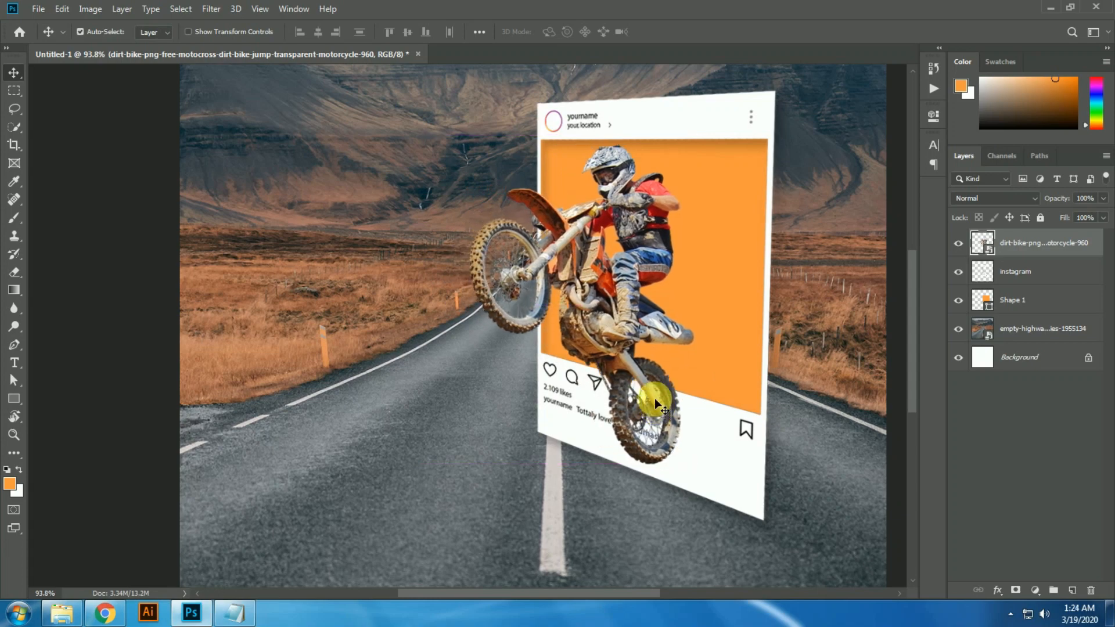
{"action": "key", "text": "shift+Up"}
{"action": "key", "text": "shift+Up"}
{"action": "key", "text": "ctrl+0"}
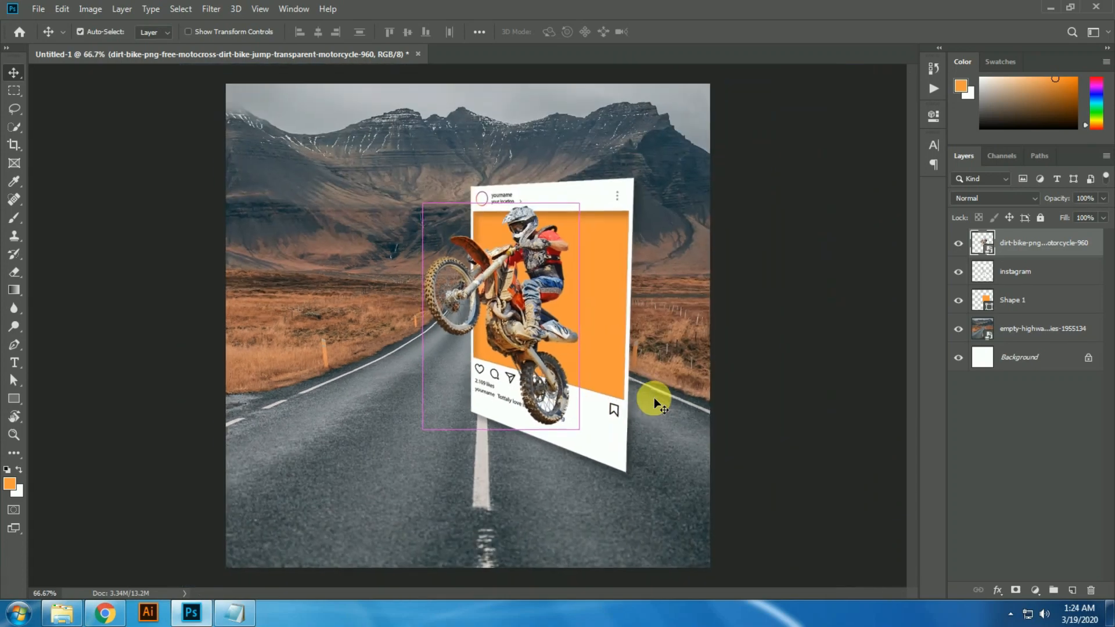
{"action": "key", "text": "shift+Right"}
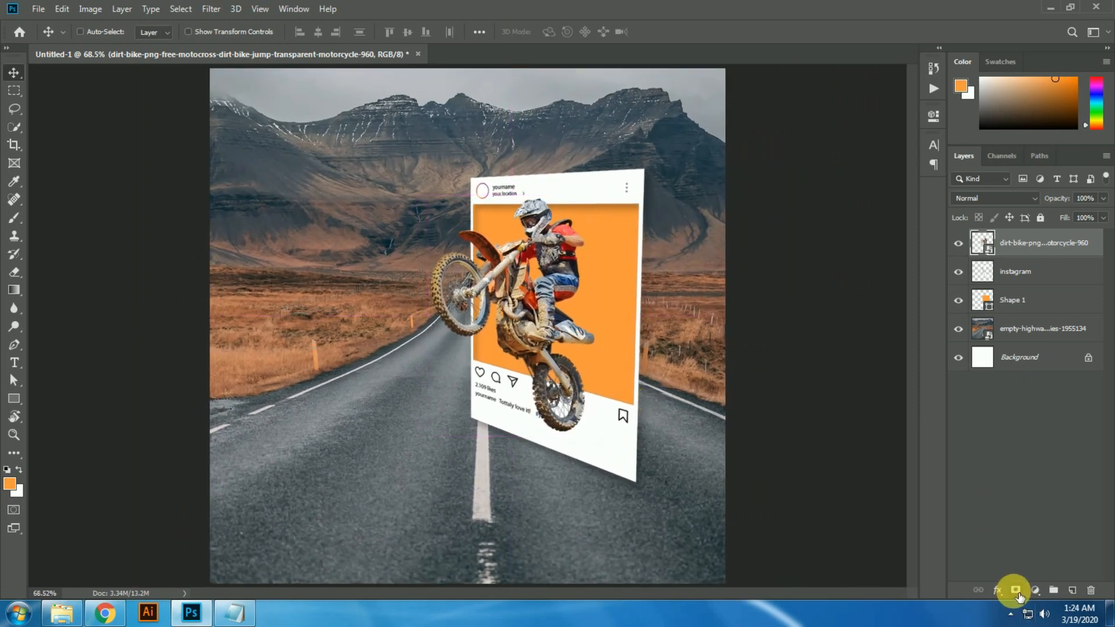
Add a layer mask to the dirt-bike layer and lower its opacity to 25%.
{"action": "left_click", "coordinate": [1017, 590]}
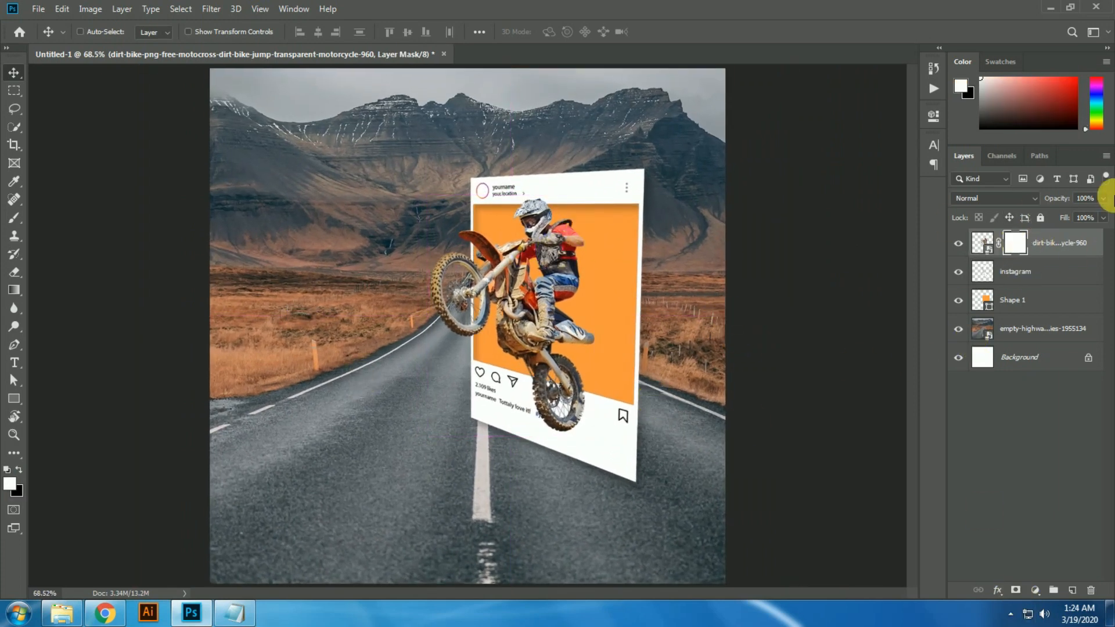
{"action": "left_click_drag", "start_coordinate": [1072, 214], "coordinate": [1056, 215]}
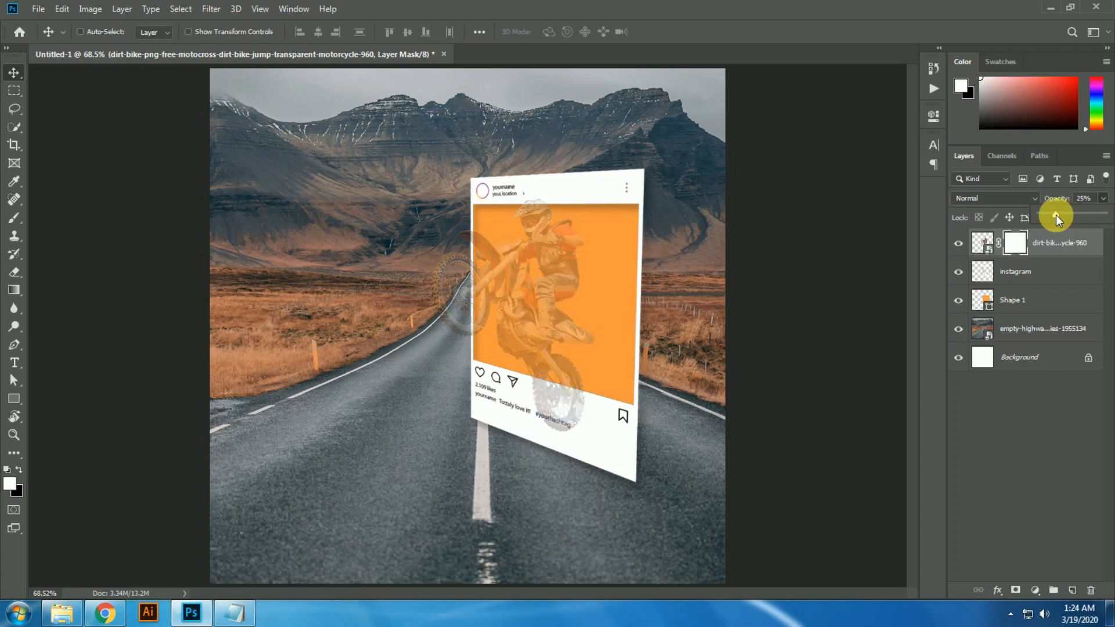
Draw a closed Pen path around the part of the rear wheel that hangs below the frame's photo opening.
{"action": "left_click", "coordinate": [14, 344]}
{"action": "left_click", "coordinate": [101, 30]}
{"action": "left_click", "coordinate": [110, 58]}
{"action": "scroll", "coordinate": [529, 440], "scroll_direction": "up", "scroll_amount": 6}
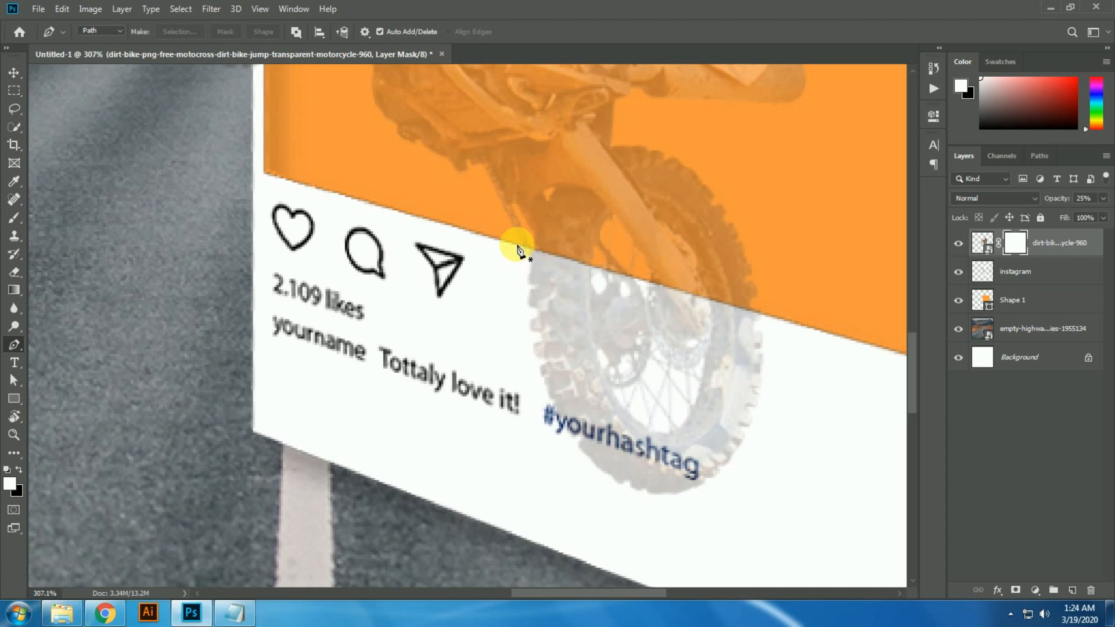
{"action": "left_click", "coordinate": [512, 242]}
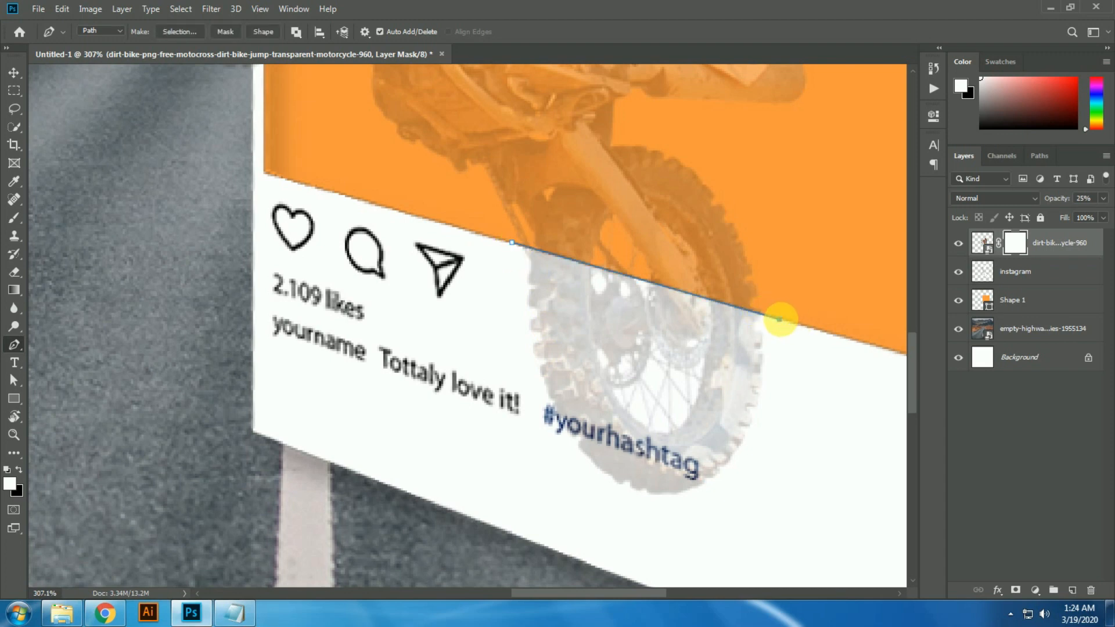
{"action": "left_click", "coordinate": [788, 495]}
{"action": "left_click", "coordinate": [668, 525]}
{"action": "left_click", "coordinate": [471, 481]}
{"action": "left_click", "coordinate": [467, 315]}
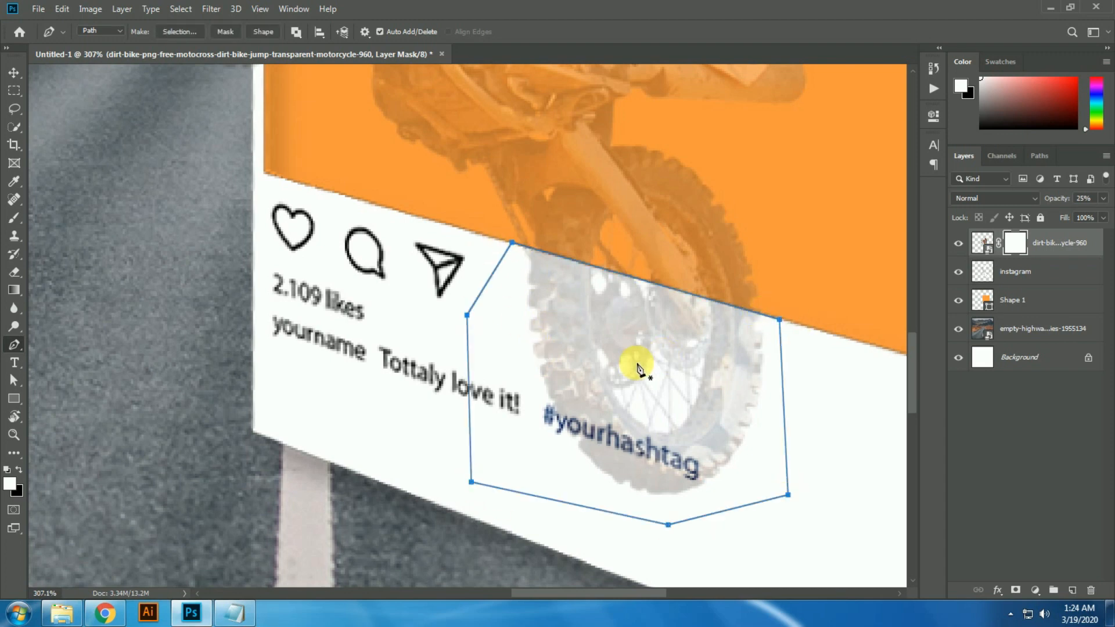
Mask out the outlined part of the rear wheel, clear the selection, and set the dirt-bike layer's opacity to 100%.
{"action": "key", "text": "ctrl+Return"}
{"action": "key", "text": "Delete"}
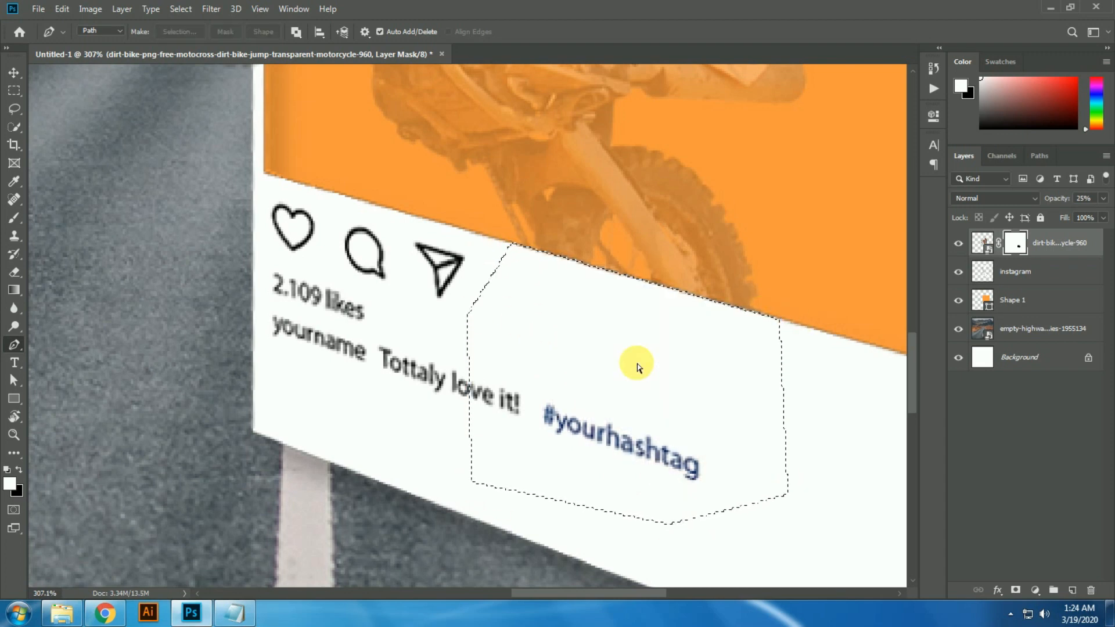
{"action": "key", "text": "v"}
{"action": "key", "text": "ctrl+d"}
{"action": "key", "text": "ctrl+0"}
{"action": "key", "text": "0"}
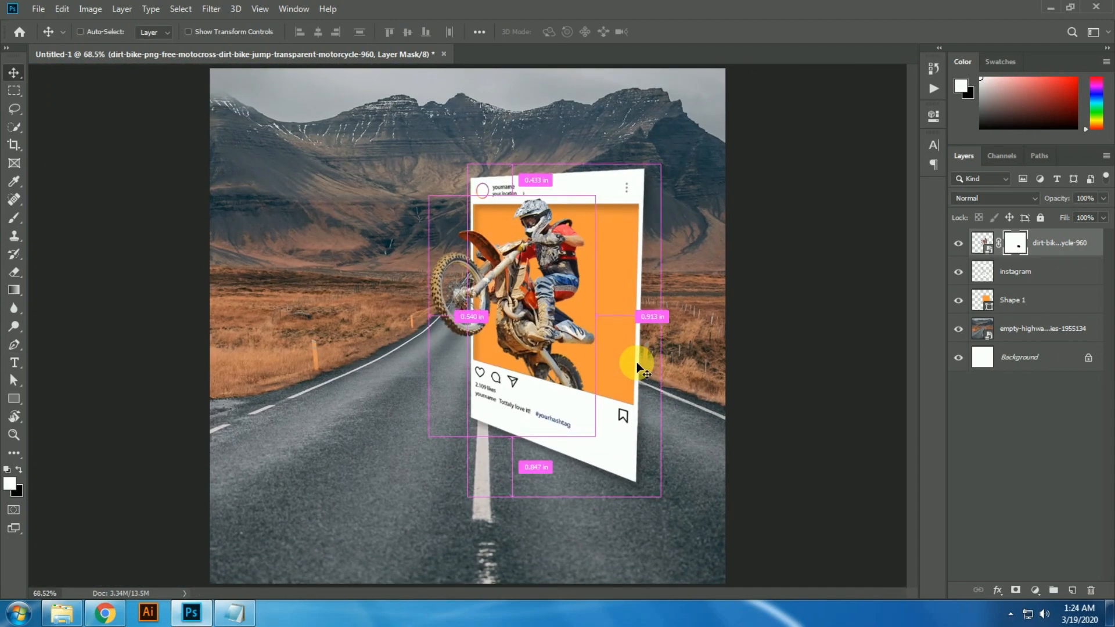
Place the desert-1731660 image directly above the Shape 1 layer and clip it to that shape.
{"action": "scroll", "coordinate": [636, 361], "scroll_direction": "up", "scroll_amount": 3}
{"action": "scroll", "coordinate": [535, 214], "scroll_direction": "down", "scroll_amount": 2}
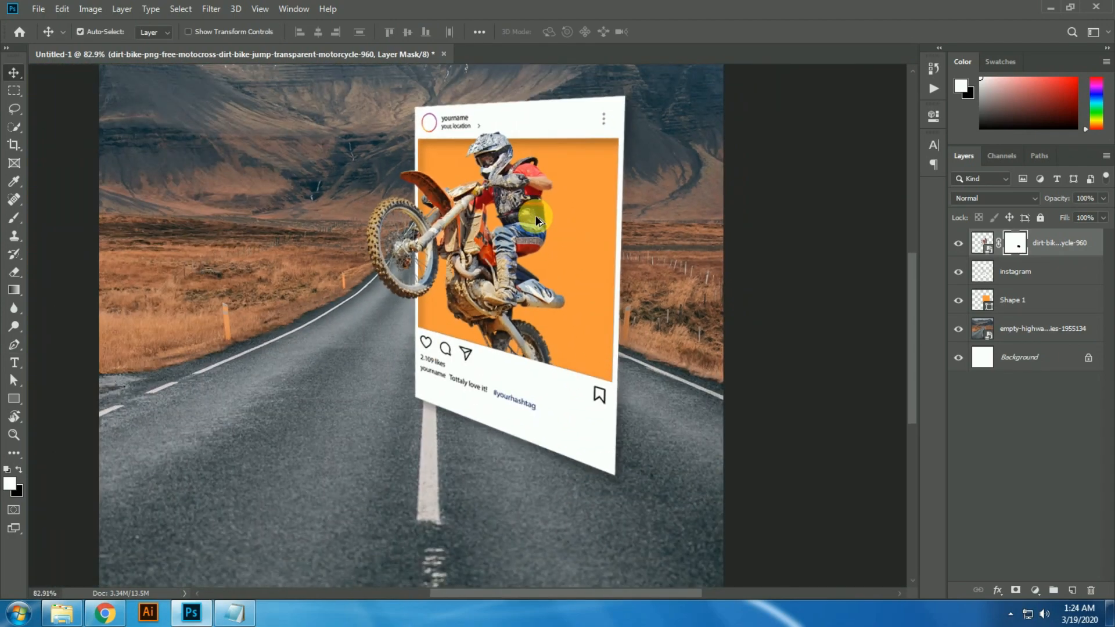
{"action": "left_click", "coordinate": [1017, 313]}
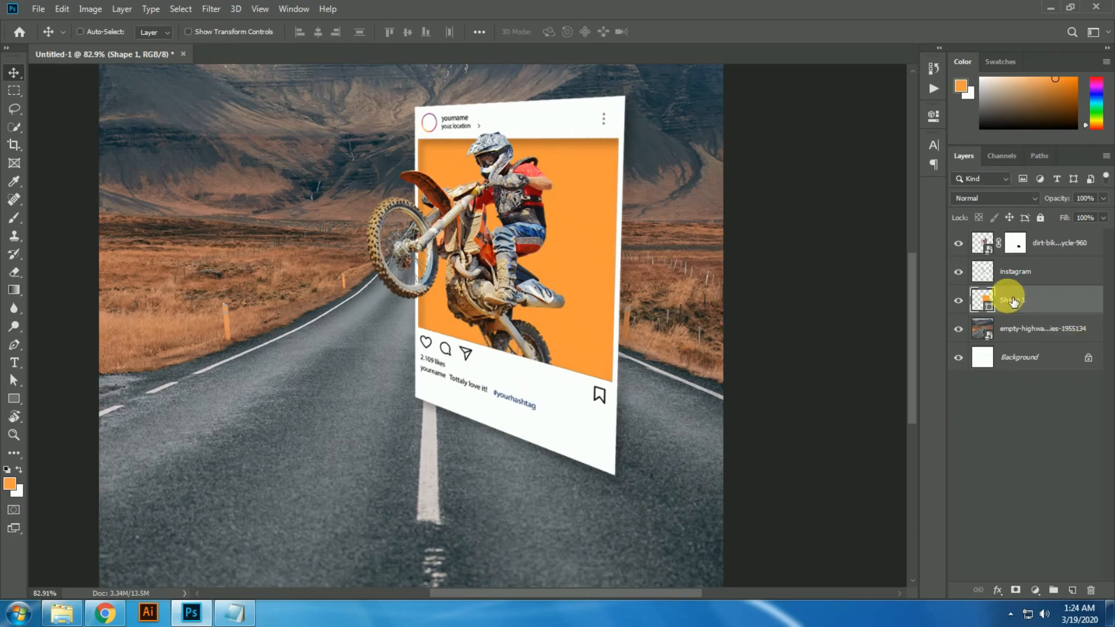
{"action": "left_click", "coordinate": [62, 613]}
{"action": "left_click_drag", "start_coordinate": [302, 131], "coordinate": [554, 304]}
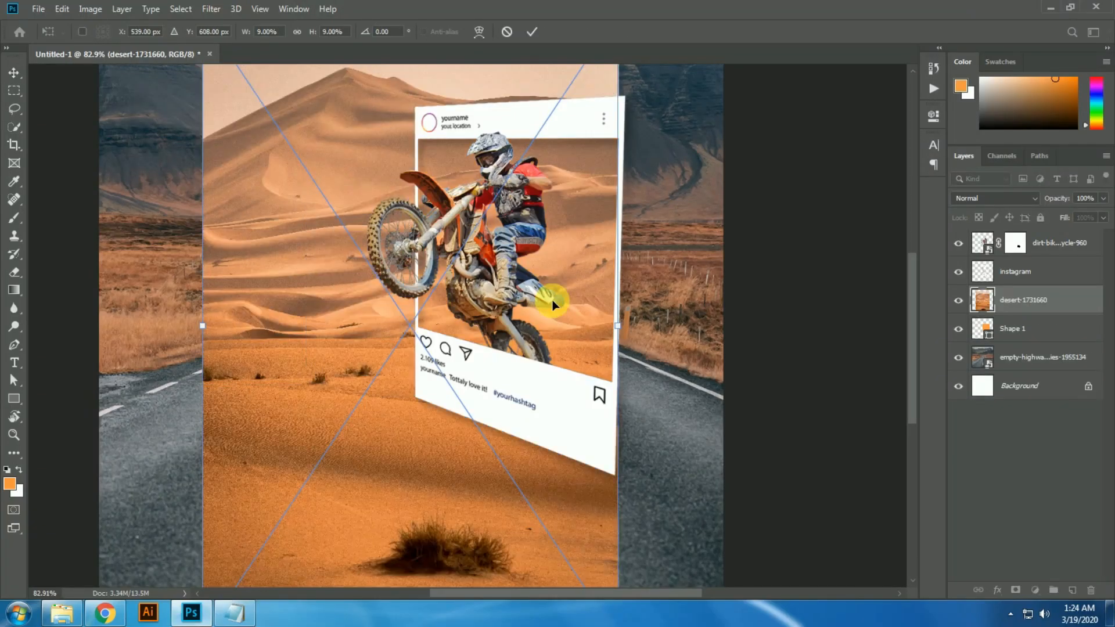
{"action": "key", "text": "Return"}
{"action": "right_click", "coordinate": [1023, 305]}
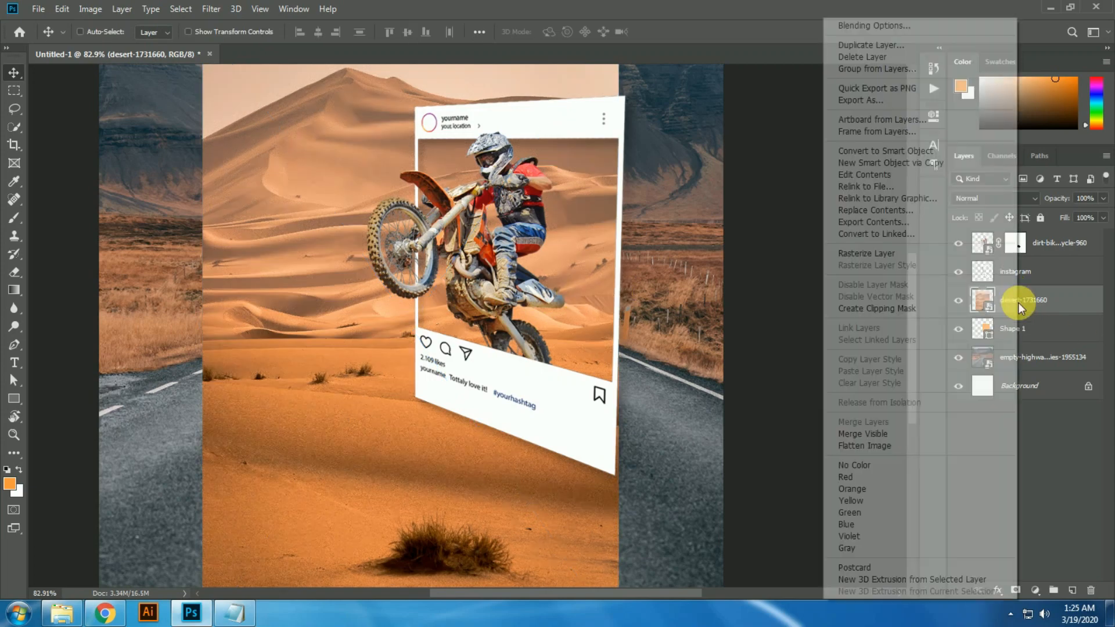
{"action": "left_click", "coordinate": [913, 314]}
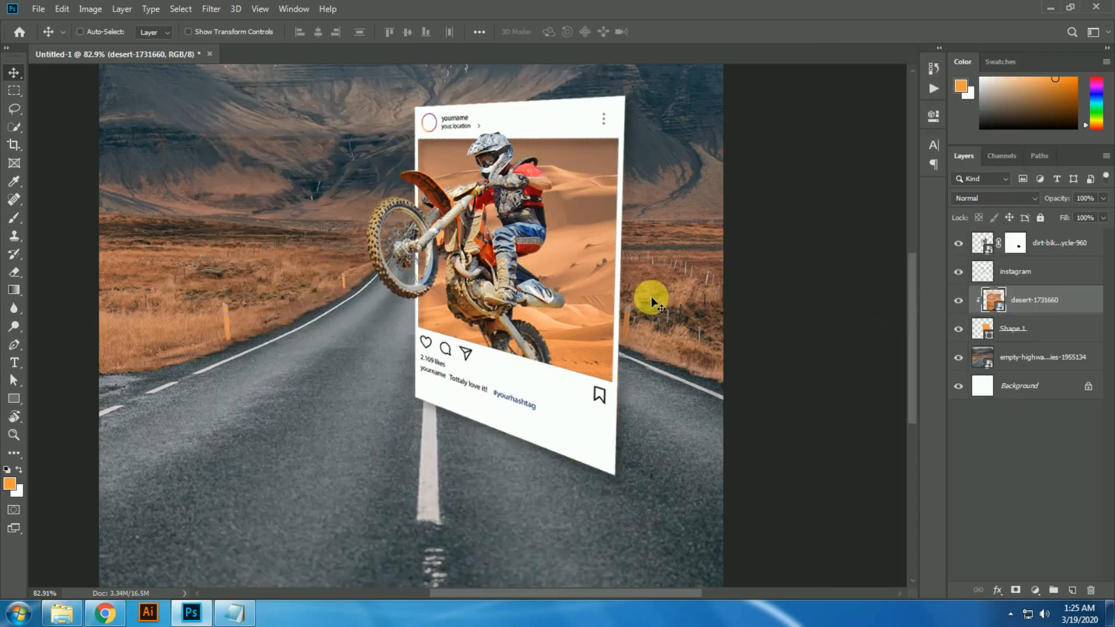
Scale the desert image down to about 4.48% and fit it over the frame's photo opening.
{"action": "key", "text": "ctrl+t"}
{"action": "scroll", "coordinate": [644, 316], "scroll_direction": "down", "scroll_amount": 5}
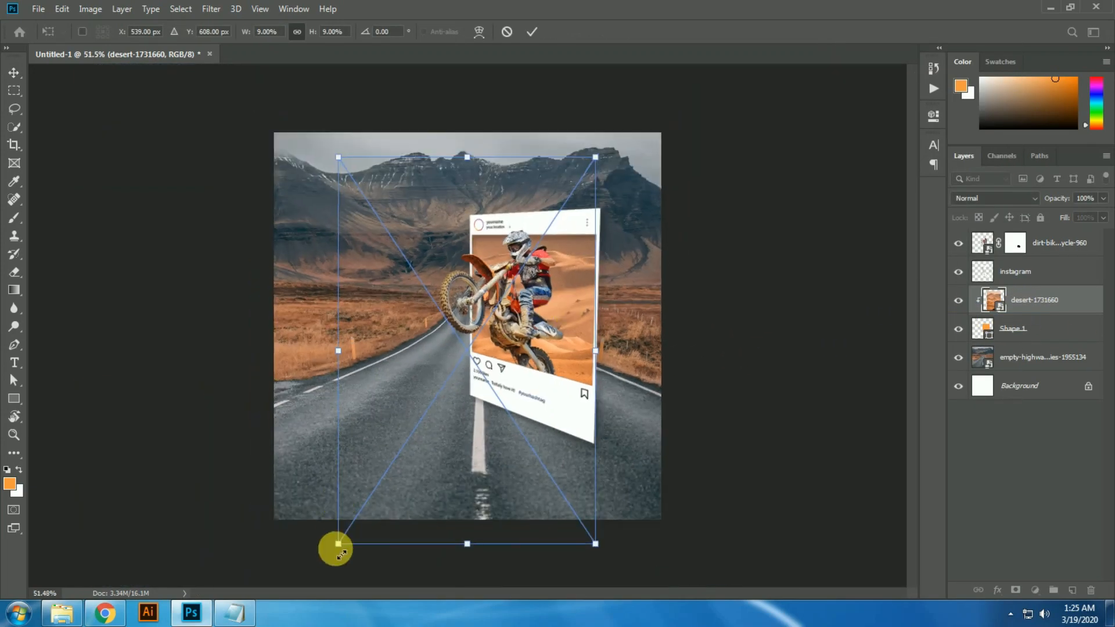
{"action": "left_click_drag", "start_coordinate": [334, 544], "coordinate": [432, 401]}
{"action": "left_click_drag", "start_coordinate": [437, 157], "coordinate": [472, 209]}
{"action": "left_click_drag", "start_coordinate": [596, 210], "coordinate": [602, 206]}
{"action": "key", "text": "Return"}
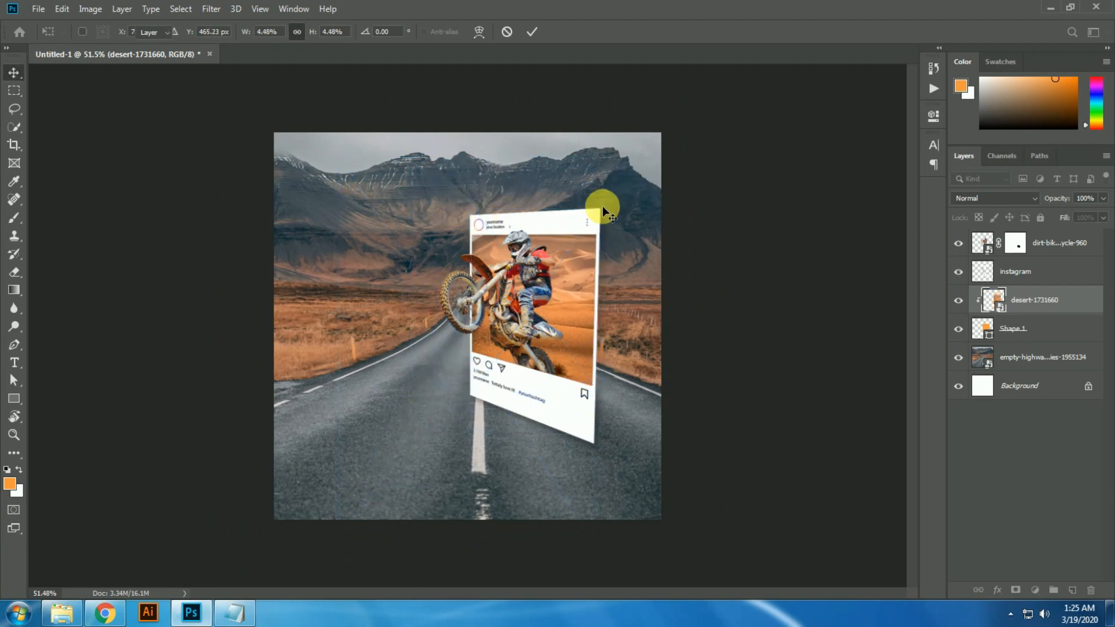
Rasterize the desert layer and distort its corners to follow the perspective of the Instagram frame.
{"action": "scroll", "coordinate": [541, 295], "scroll_direction": "up", "scroll_amount": 8}
{"action": "right_click", "coordinate": [1028, 303]}
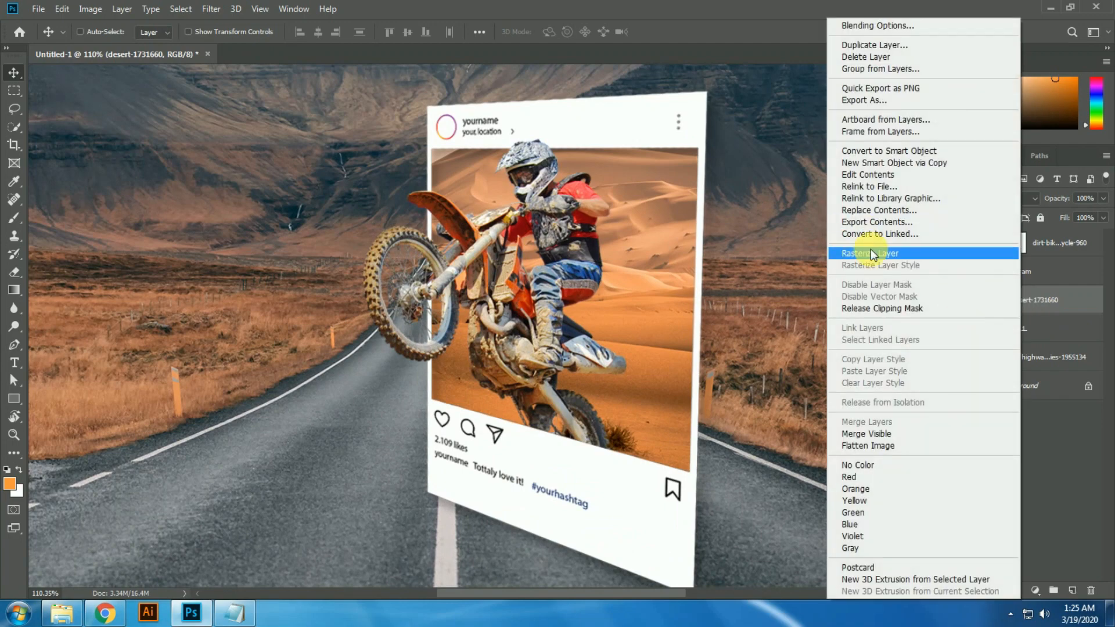
{"action": "left_click", "coordinate": [870, 249]}
{"action": "key", "text": "ctrl+t"}
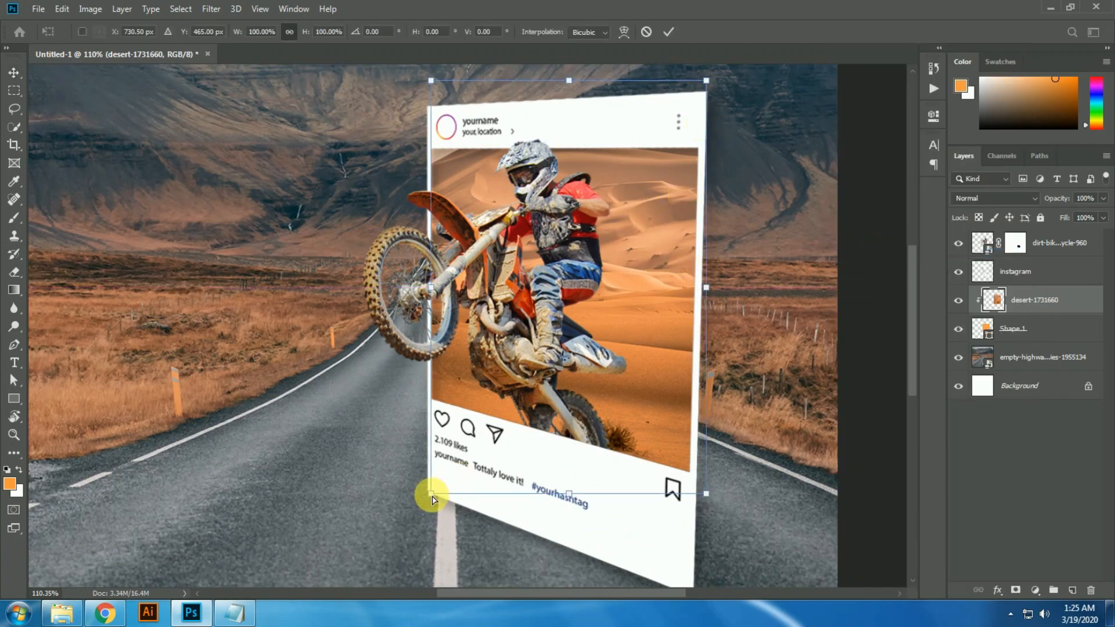
{"action": "left_click_drag", "start_coordinate": [431, 497], "coordinate": [432, 407]}
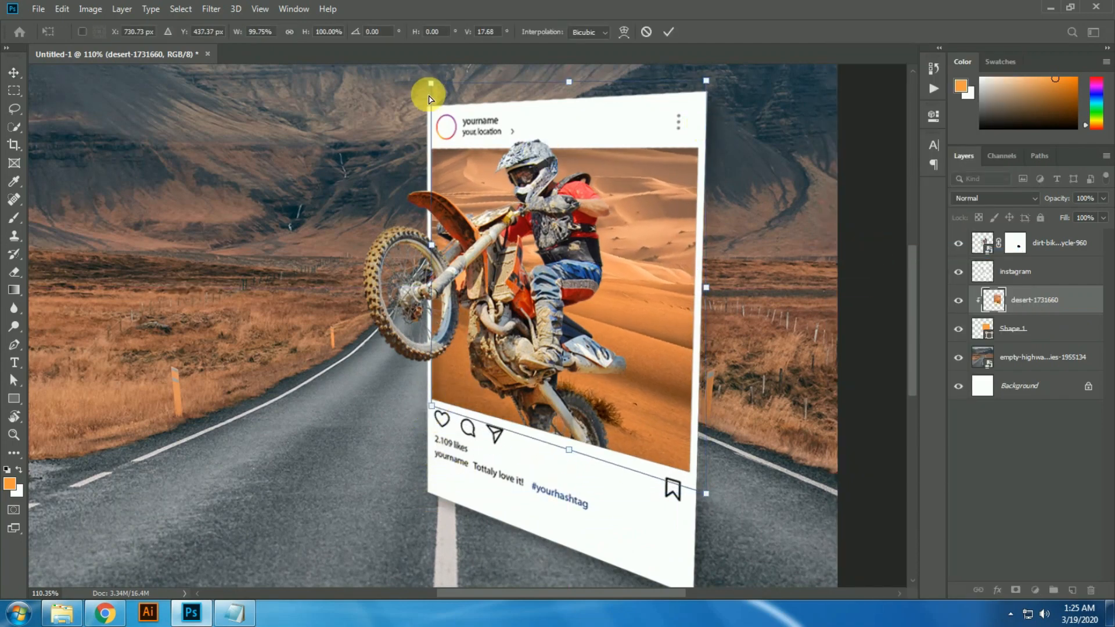
{"action": "left_click_drag", "start_coordinate": [431, 84], "coordinate": [428, 100]}
{"action": "left_click_drag", "start_coordinate": [707, 82], "coordinate": [709, 216]}
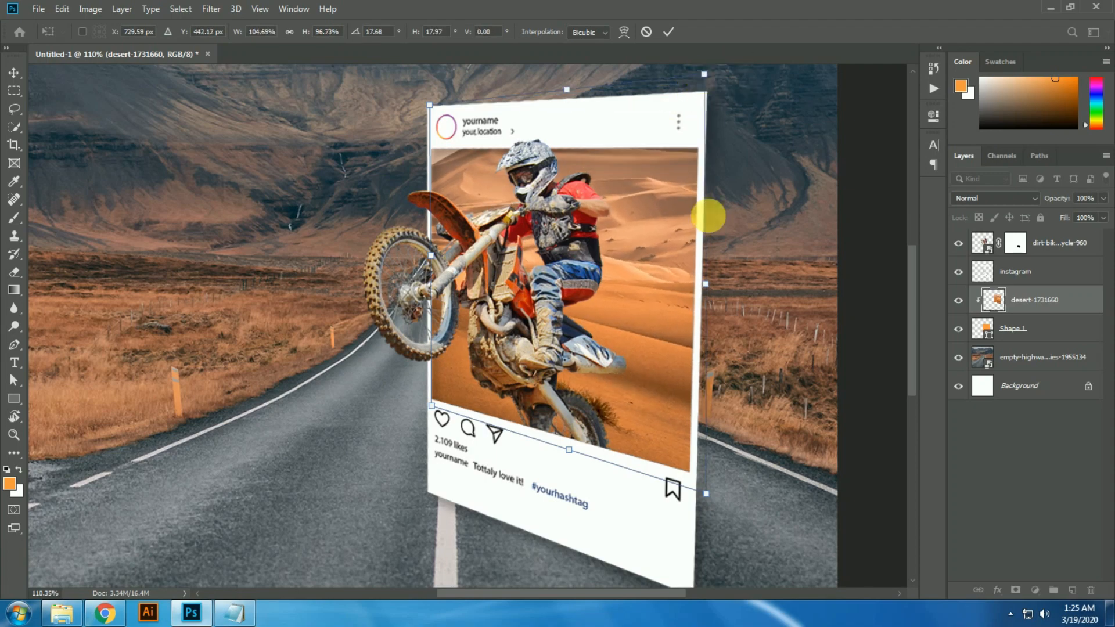
{"action": "left_click_drag", "start_coordinate": [706, 493], "coordinate": [719, 514]}
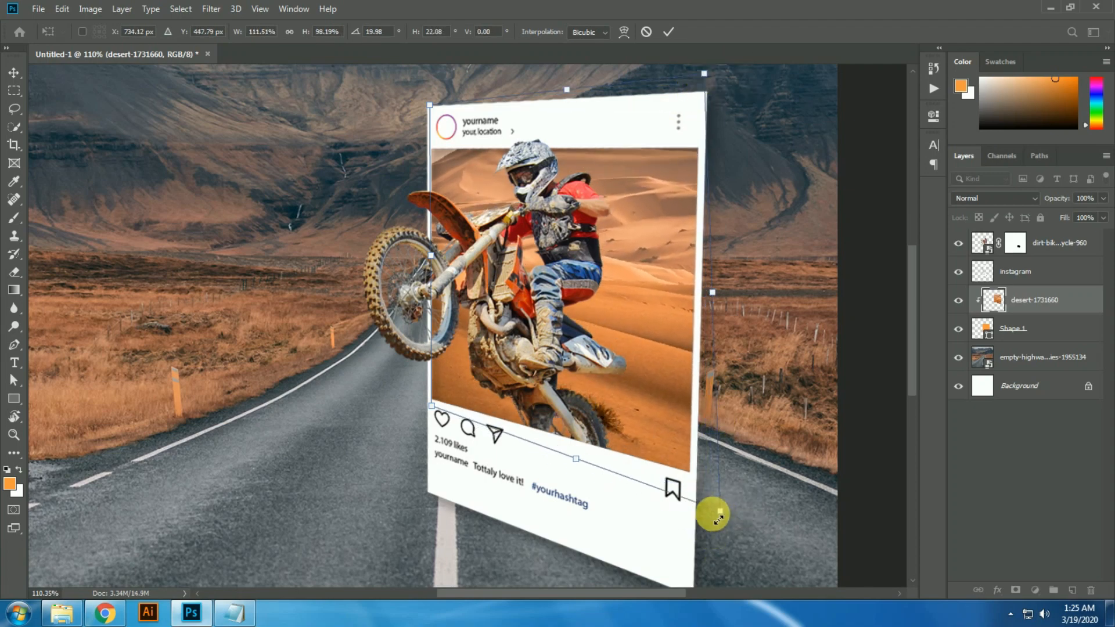
{"action": "key", "text": "Return"}
Enlarge the layers from Shape 1 up to the dirt bike together to about 120% and shift them slightly left.
{"action": "key", "text": "ctrl+0"}
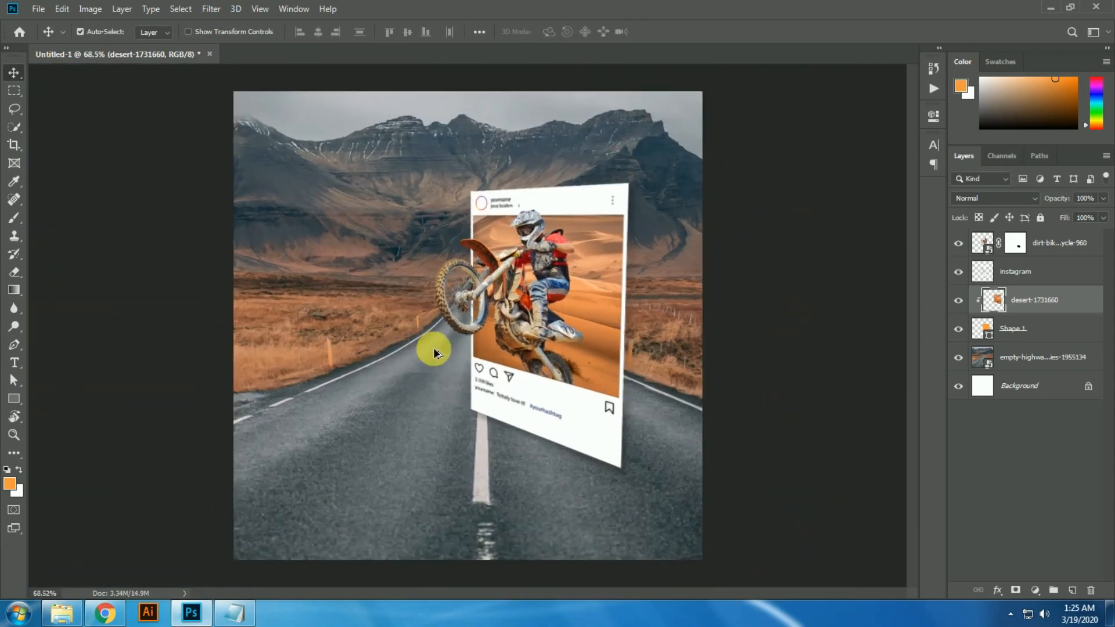
{"action": "left_click", "coordinate": [1025, 340]}
{"action": "left_click", "coordinate": [1041, 256], "text": "shift"}
{"action": "key", "text": "ctrl+t"}
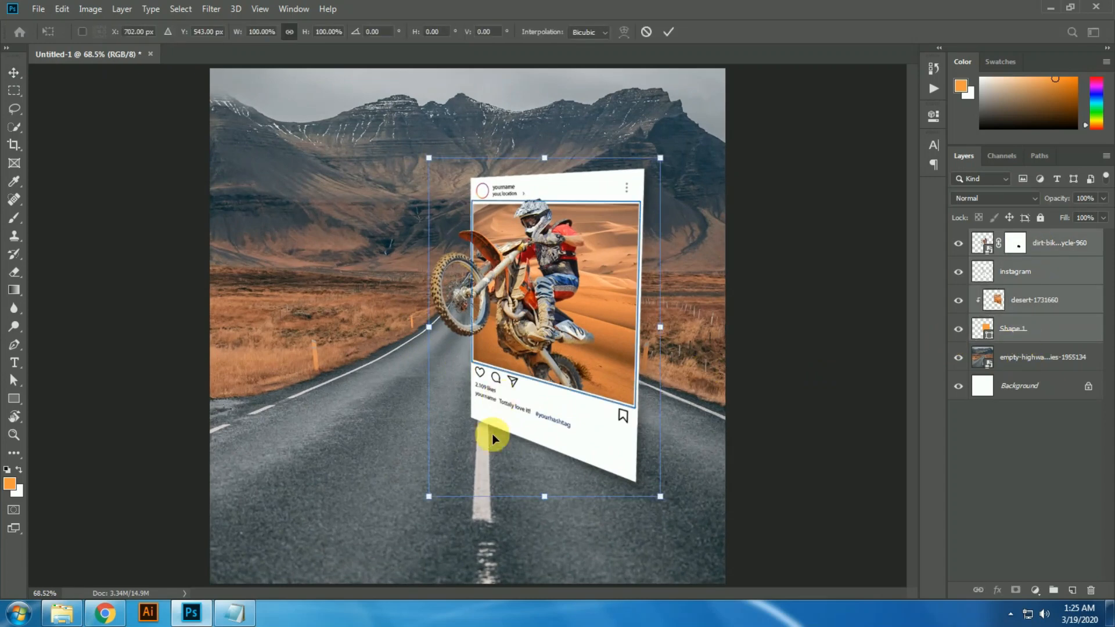
{"action": "left_click_drag", "start_coordinate": [426, 500], "coordinate": [343, 543]}
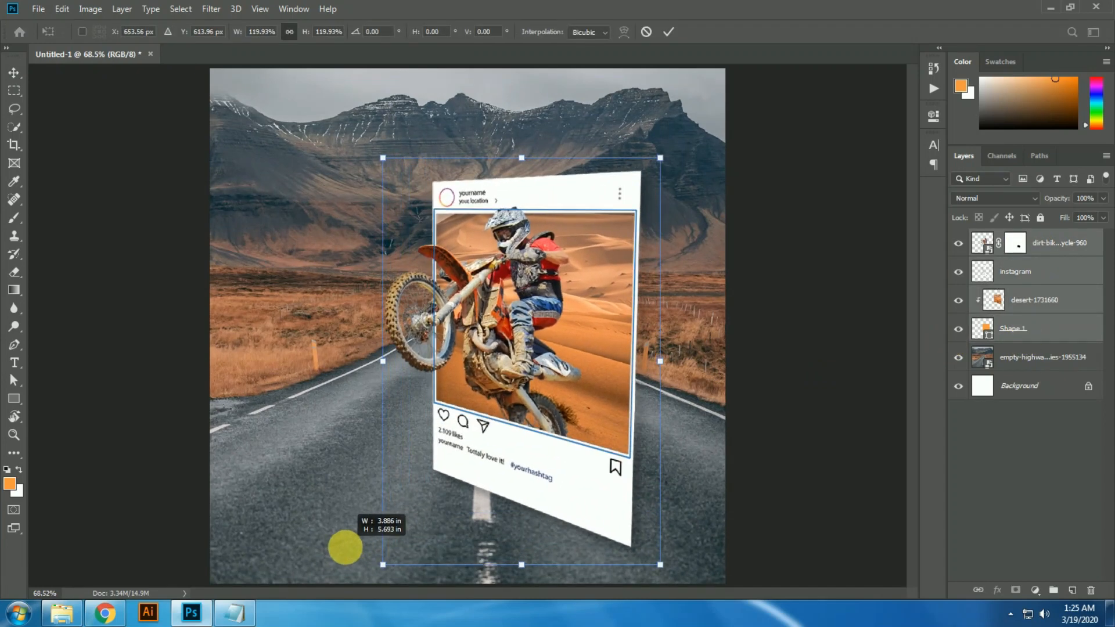
{"action": "key", "text": "Return"}
{"action": "left_click_drag", "start_coordinate": [565, 443], "coordinate": [548, 443]}
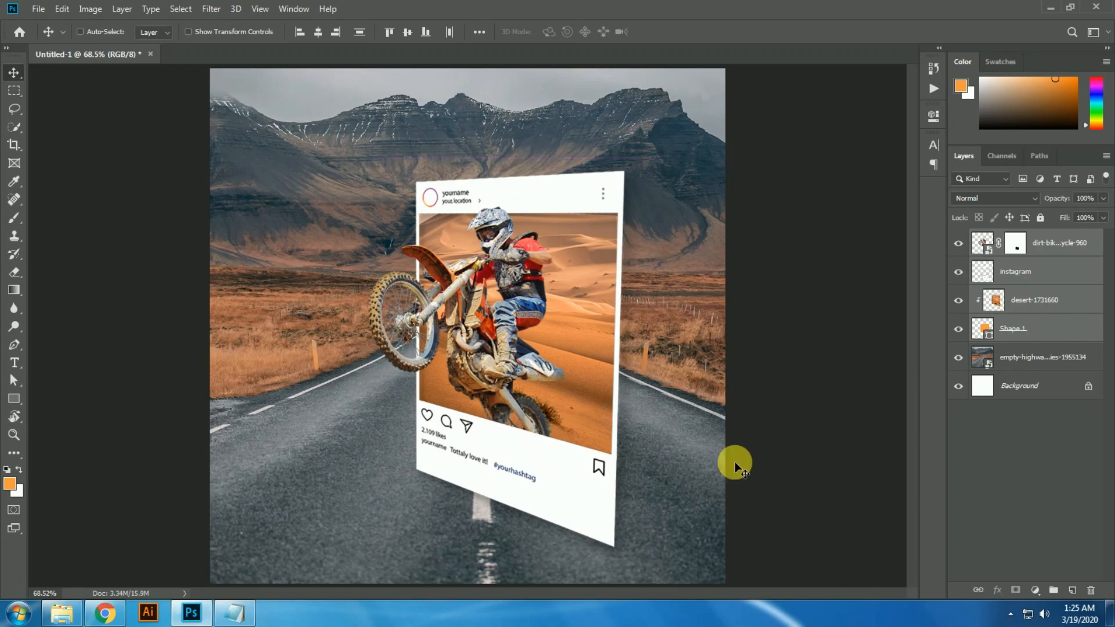
Make the dirt bike layer active and bring up the list of Webflippy color grade actions.
{"action": "scroll", "coordinate": [734, 464], "scroll_direction": "down", "scroll_amount": 1}
{"action": "scroll", "coordinate": [734, 463], "scroll_direction": "up", "scroll_amount": 1}
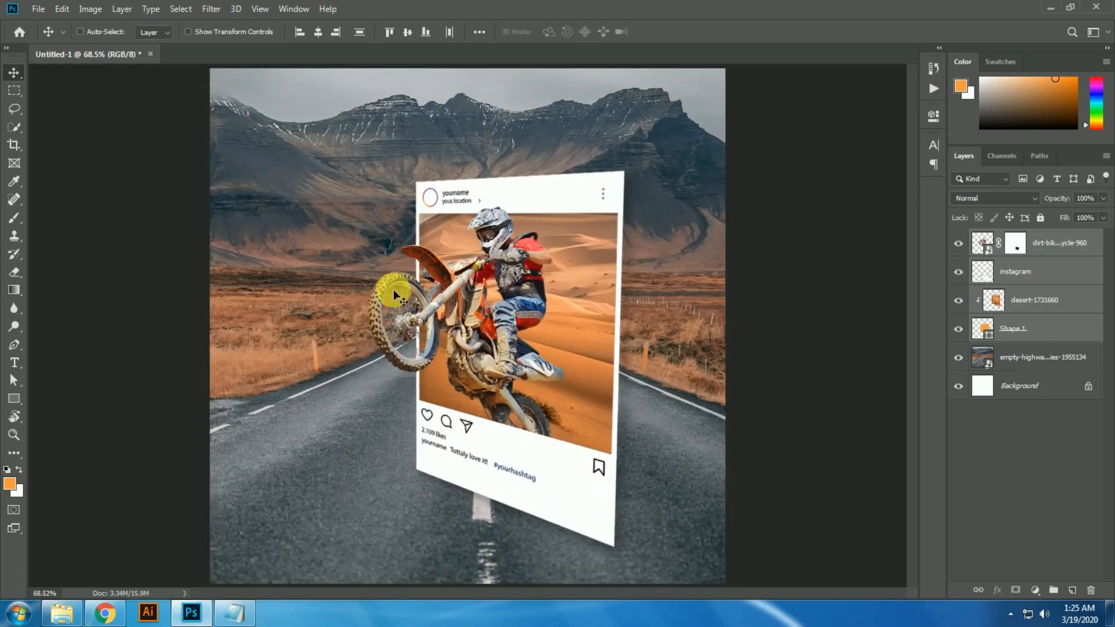
{"action": "left_click", "coordinate": [1087, 259]}
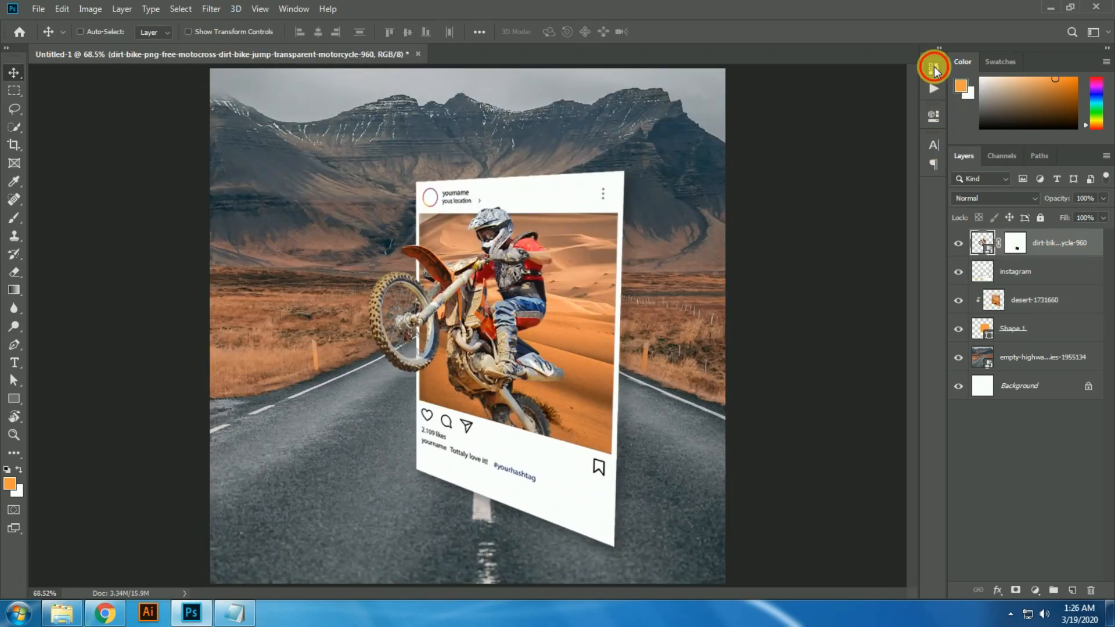
{"action": "left_click", "coordinate": [934, 70]}
{"action": "left_click", "coordinate": [813, 62]}
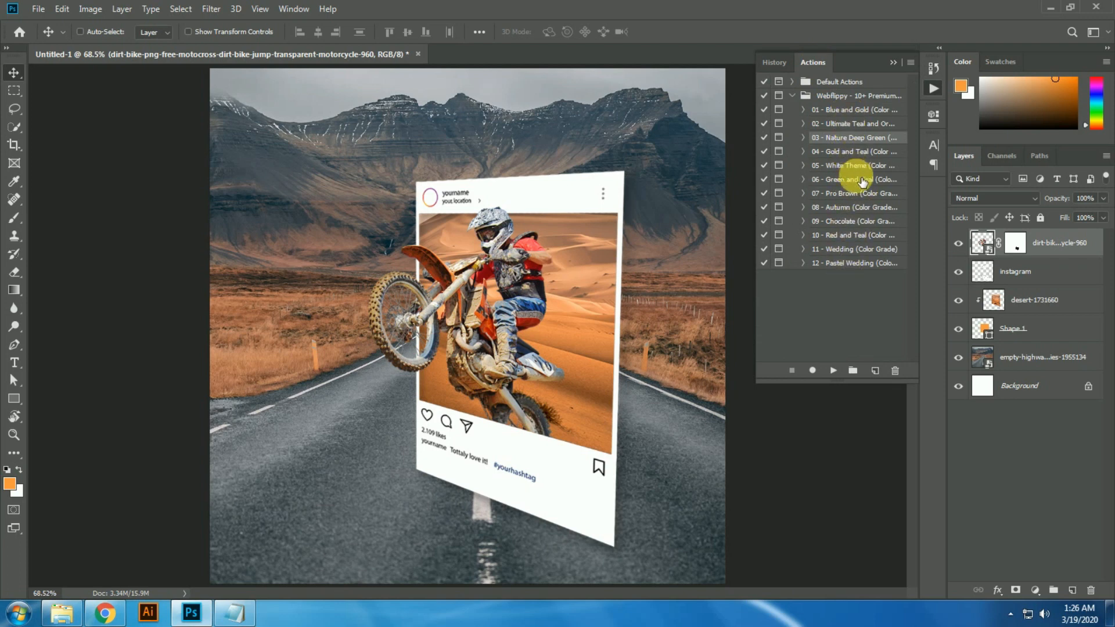
Run the 06 - Green and Teal color grade action, accepting its preset Channel Mixer and Selective Color layers.
{"action": "left_click", "coordinate": [863, 185]}
{"action": "left_click", "coordinate": [833, 371]}
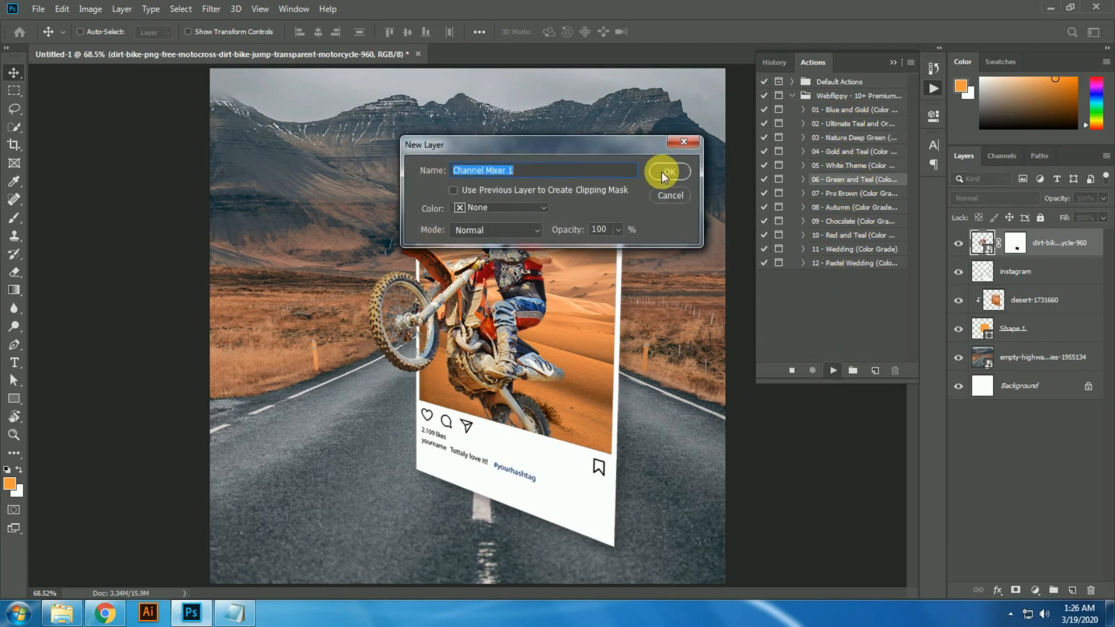
{"action": "left_click", "coordinate": [661, 170]}
{"action": "left_click", "coordinate": [650, 118]}
{"action": "left_click", "coordinate": [647, 119]}
{"action": "left_click", "coordinate": [654, 169]}
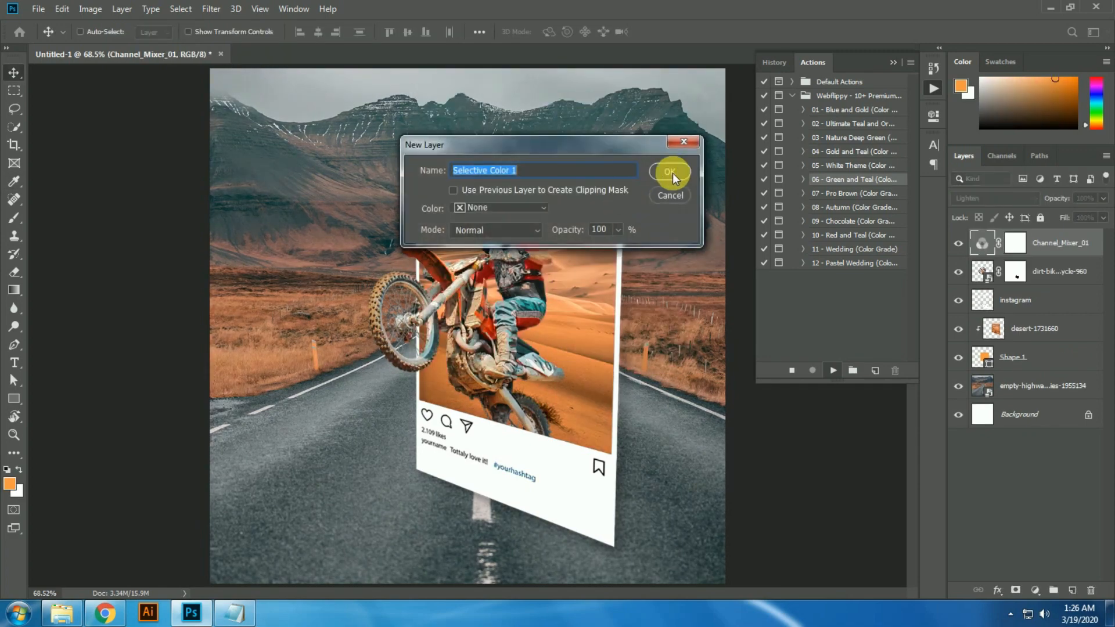
{"action": "left_click", "coordinate": [671, 173]}
{"action": "left_click", "coordinate": [642, 123]}
{"action": "left_click", "coordinate": [638, 121]}
{"action": "left_click", "coordinate": [647, 187]}
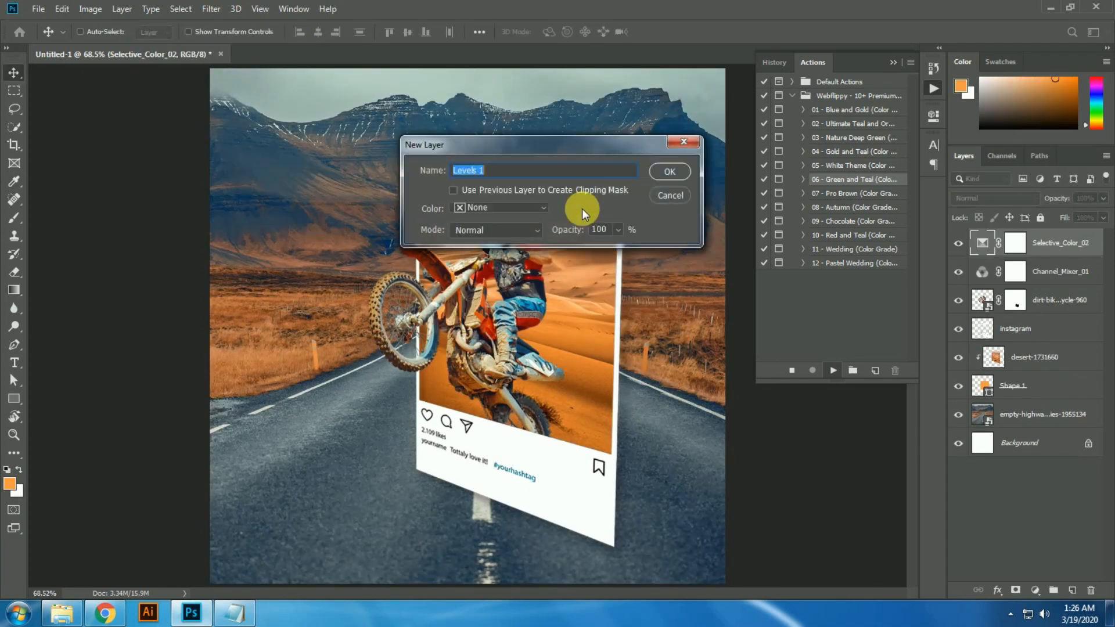
Accept the Green and Teal action's preset Levels and Black & White layers and complete its layer group.
{"action": "left_click", "coordinate": [667, 173]}
{"action": "left_click", "coordinate": [670, 117]}
{"action": "left_click", "coordinate": [669, 115]}
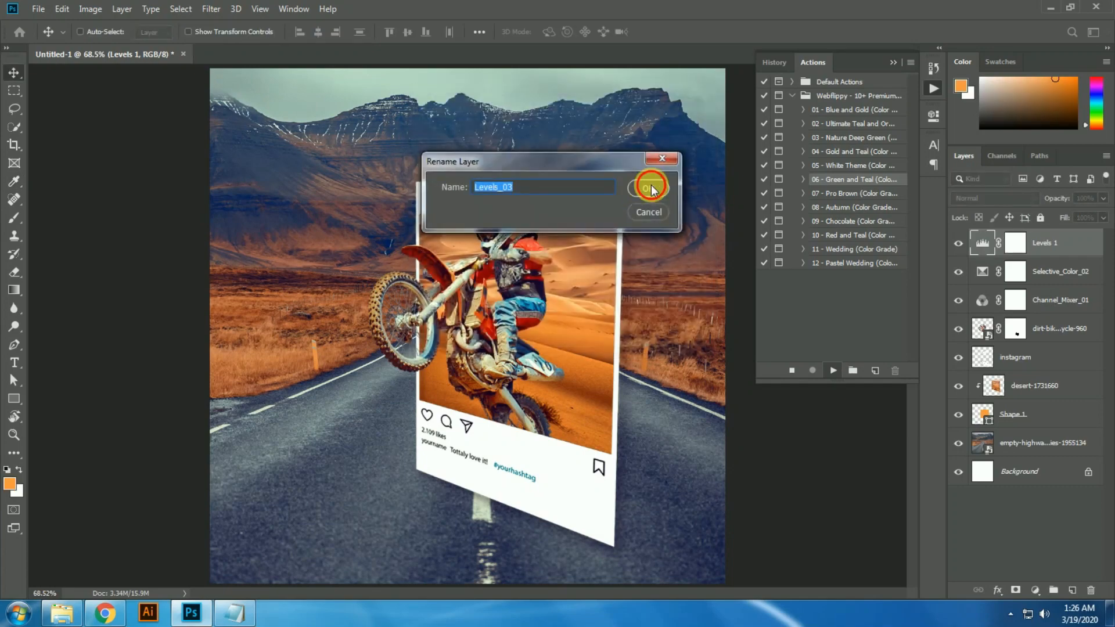
{"action": "left_click", "coordinate": [651, 182]}
{"action": "left_click", "coordinate": [668, 171]}
{"action": "left_click", "coordinate": [662, 117]}
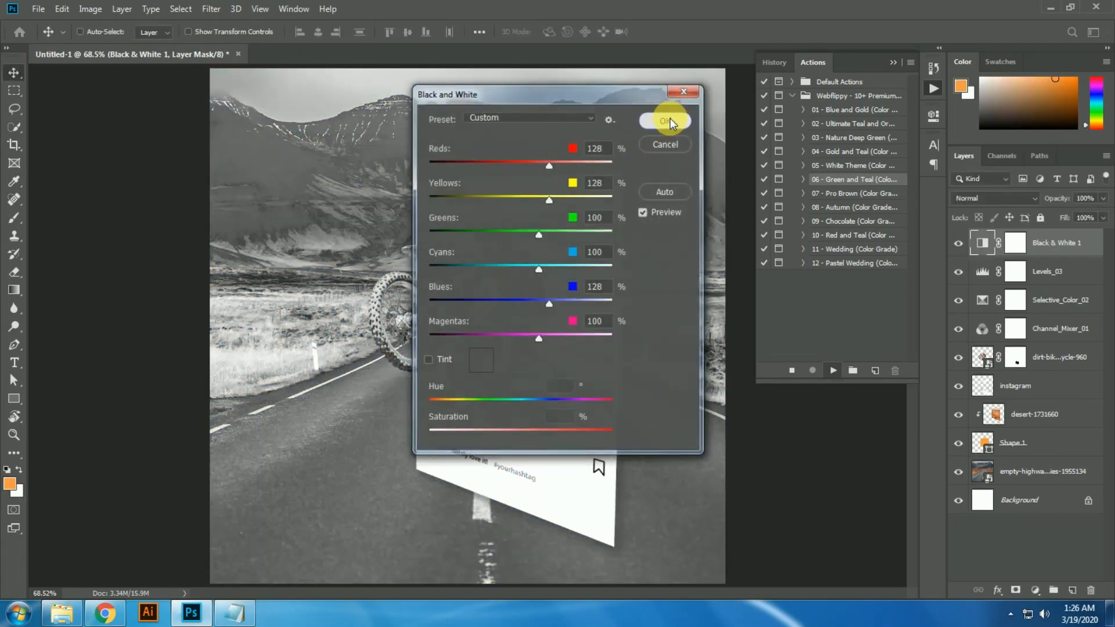
{"action": "left_click", "coordinate": [670, 117]}
{"action": "left_click", "coordinate": [653, 188]}
{"action": "left_click", "coordinate": [665, 185]}
{"action": "left_click", "coordinate": [665, 190]}
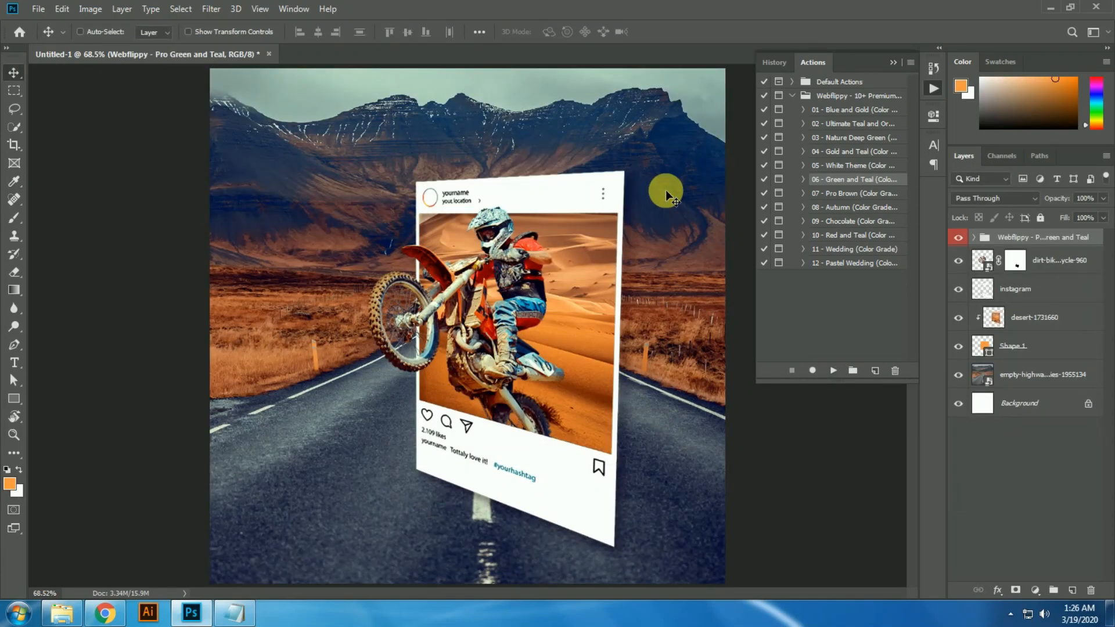
Compare the image with and without the green and teal grade, and delete that grade group.
{"action": "left_click", "coordinate": [962, 238]}
{"action": "left_click", "coordinate": [963, 238]}
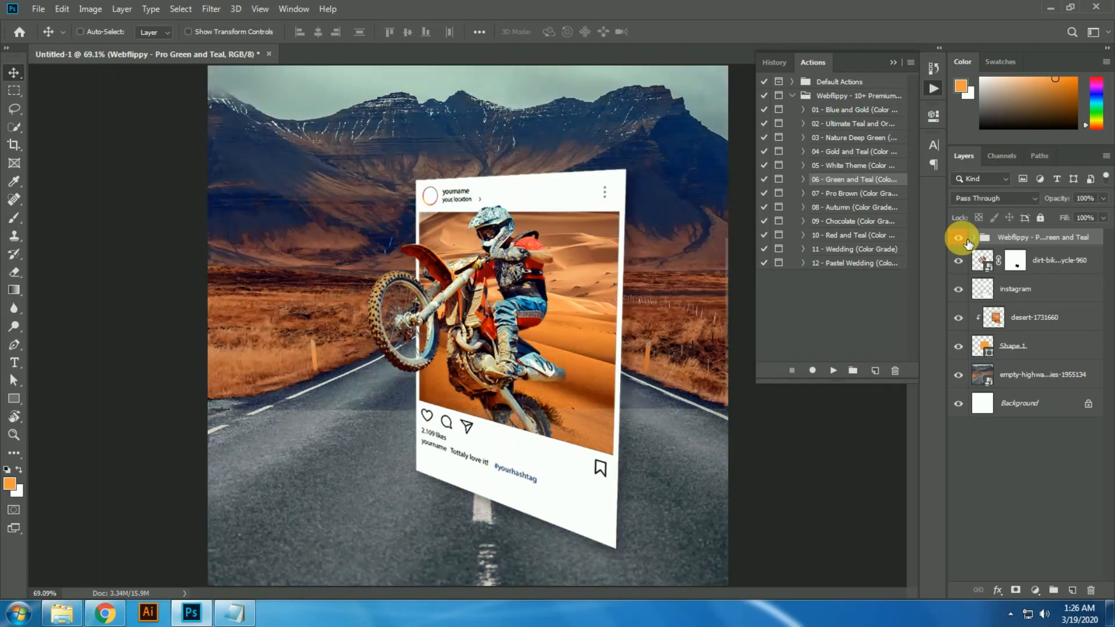
{"action": "left_click", "coordinate": [961, 239]}
{"action": "left_click", "coordinate": [962, 239]}
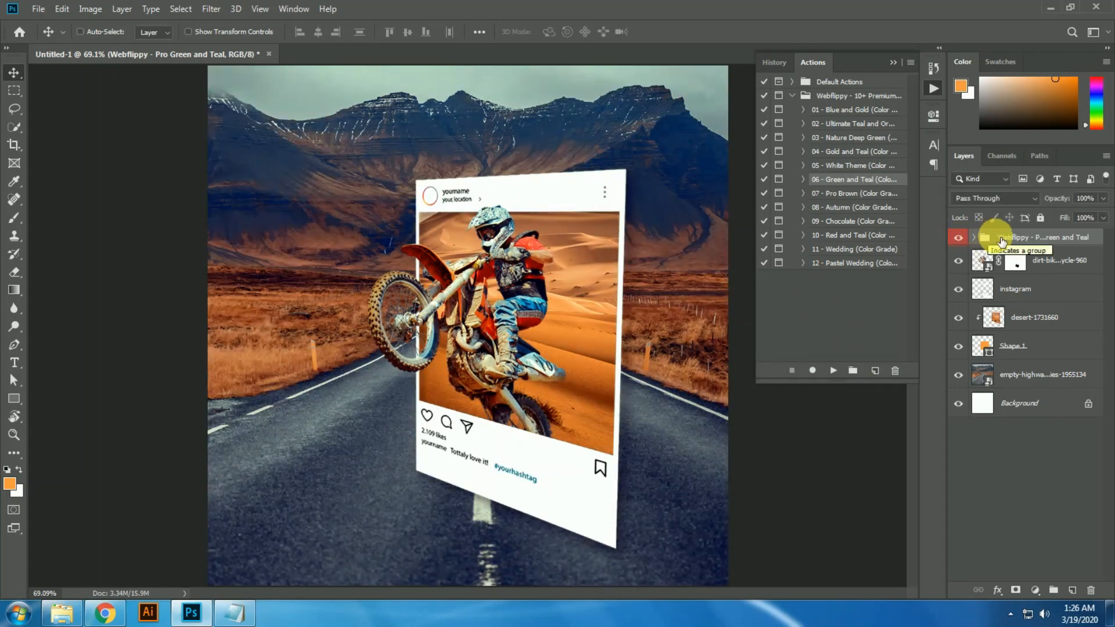
{"action": "left_click_drag", "start_coordinate": [1001, 241], "coordinate": [1091, 590]}
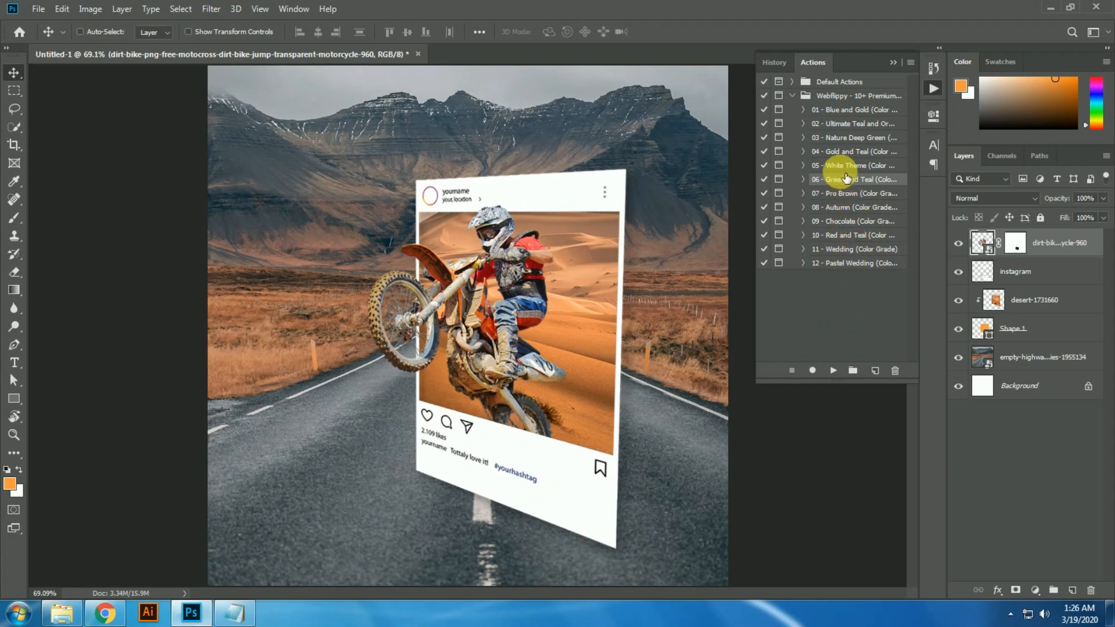
Run the 02 - Ultimate Teal and Orange color grade action, accepting its preset Channel Mixer and Hue/Saturation layers.
{"action": "left_click", "coordinate": [851, 124]}
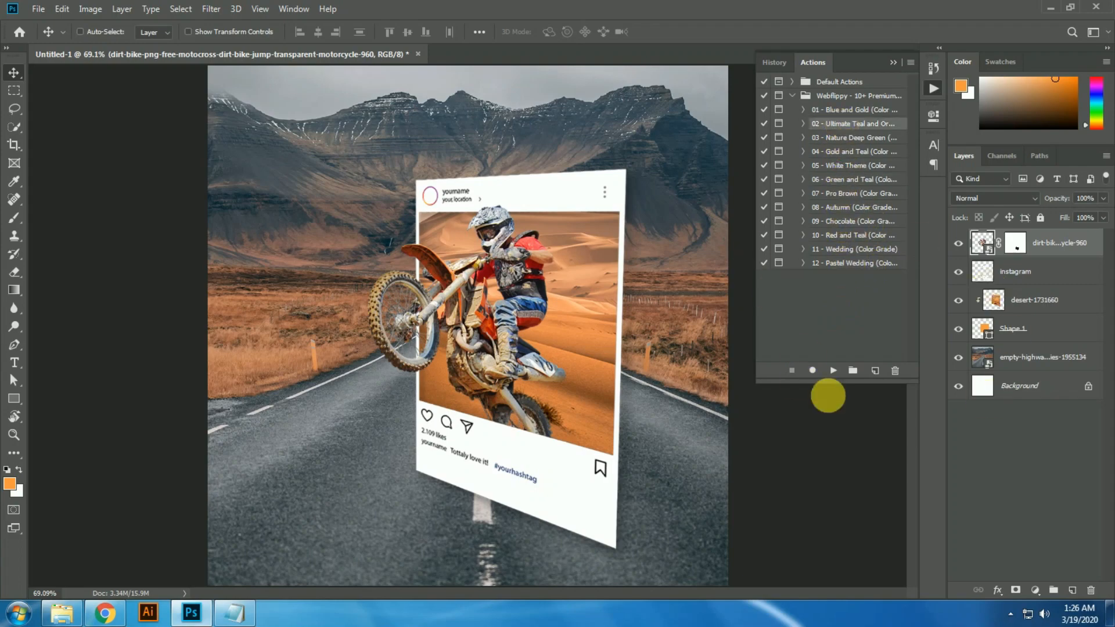
{"action": "left_click", "coordinate": [833, 370]}
{"action": "left_click", "coordinate": [668, 174]}
{"action": "left_click", "coordinate": [661, 128]}
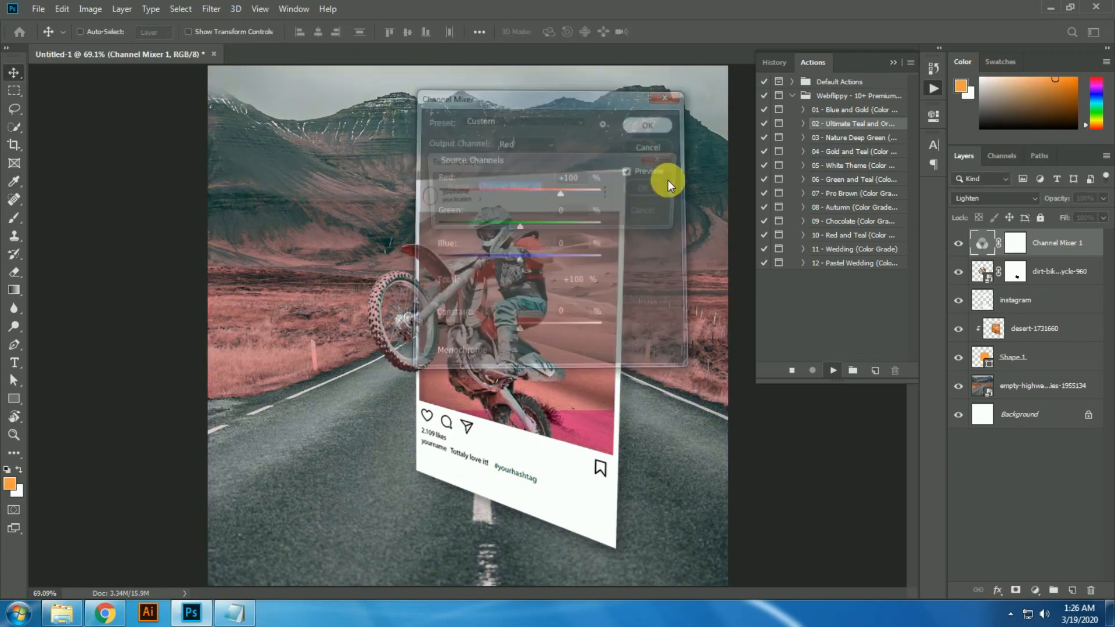
{"action": "left_click", "coordinate": [650, 189]}
{"action": "left_click", "coordinate": [662, 173]}
{"action": "left_click", "coordinate": [697, 121]}
{"action": "left_click", "coordinate": [696, 123]}
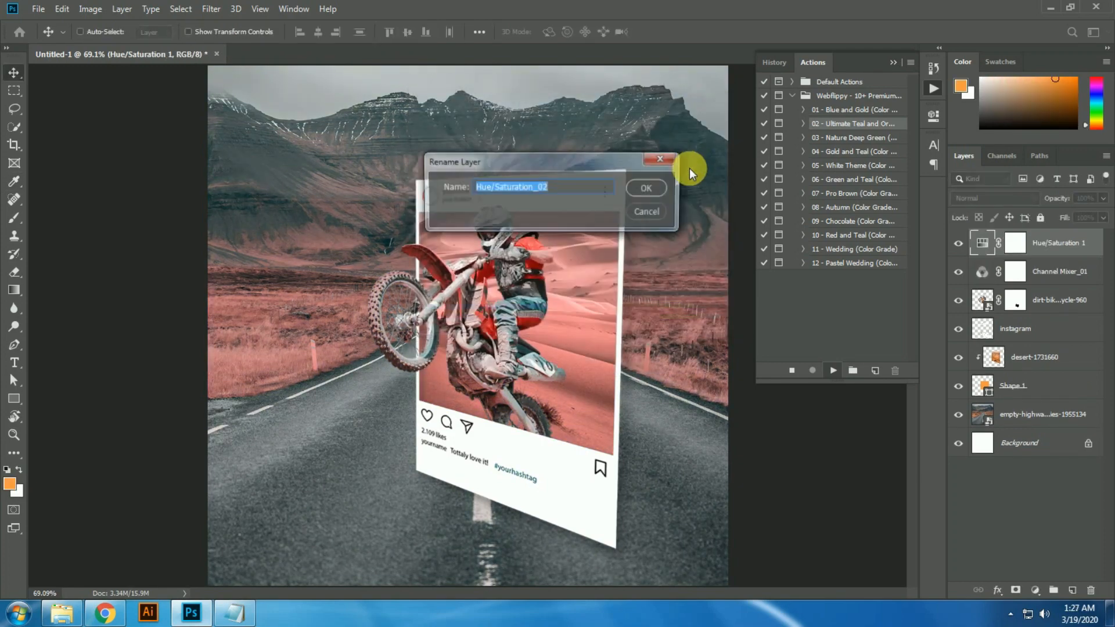
{"action": "key", "text": "Return"}
Accept the teal and orange action's preset Selective Color and Curves layers and complete its layer group.
{"action": "key", "text": "Return"}
{"action": "key", "text": "Return"}
{"action": "key", "text": "Return"}
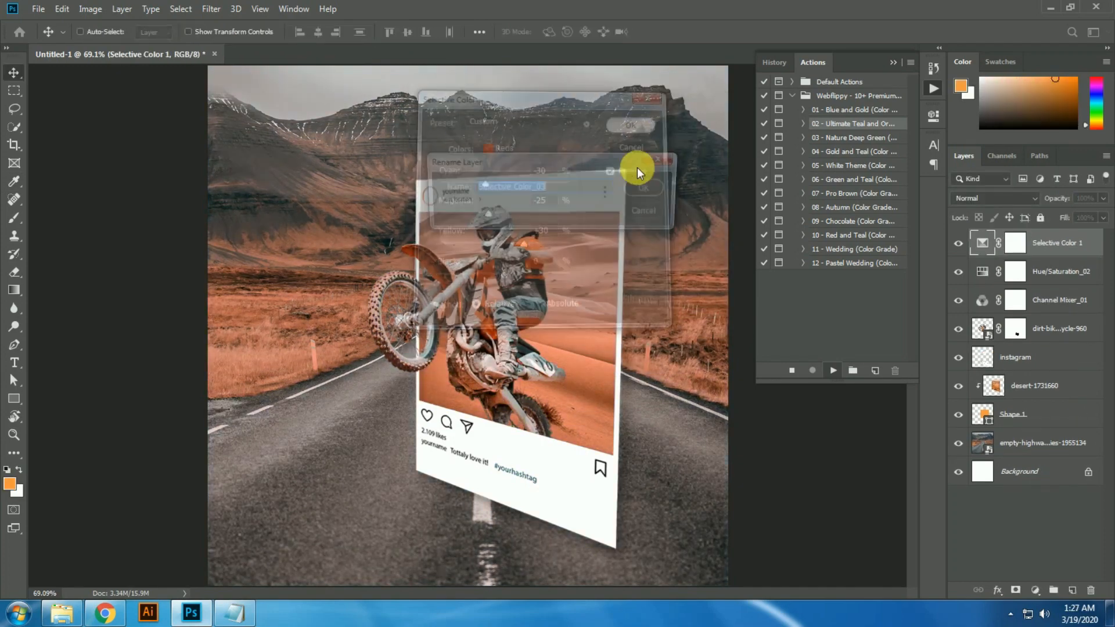
{"action": "left_click", "coordinate": [643, 188]}
{"action": "left_click", "coordinate": [666, 173]}
{"action": "left_click", "coordinate": [842, 127]}
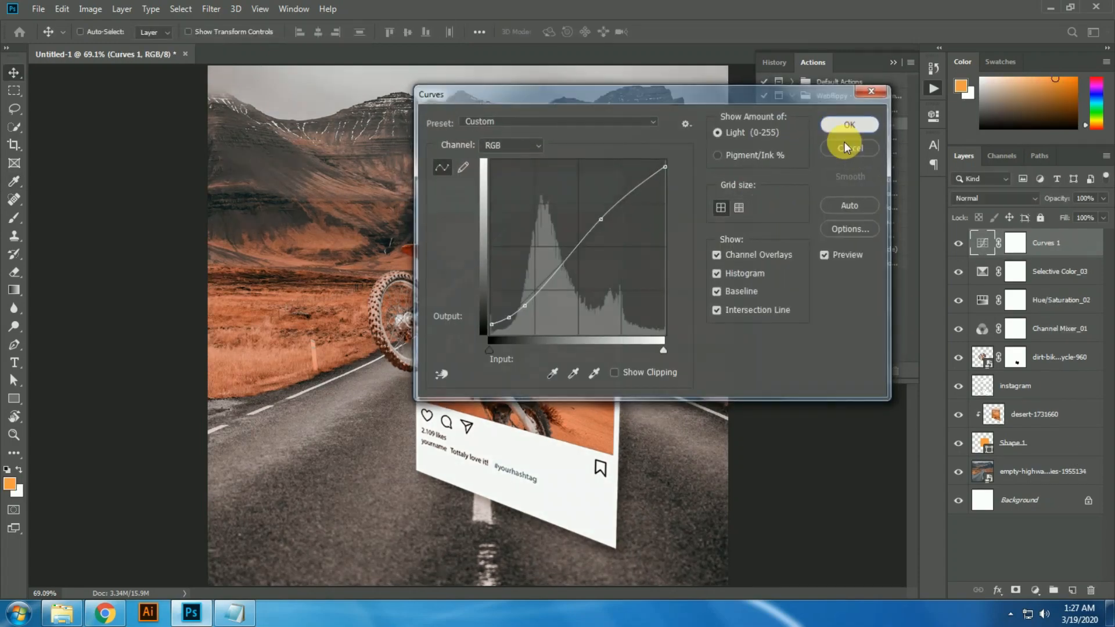
{"action": "left_click", "coordinate": [845, 129]}
{"action": "left_click", "coordinate": [651, 186]}
{"action": "left_click", "coordinate": [668, 186]}
{"action": "left_click", "coordinate": [664, 187]}
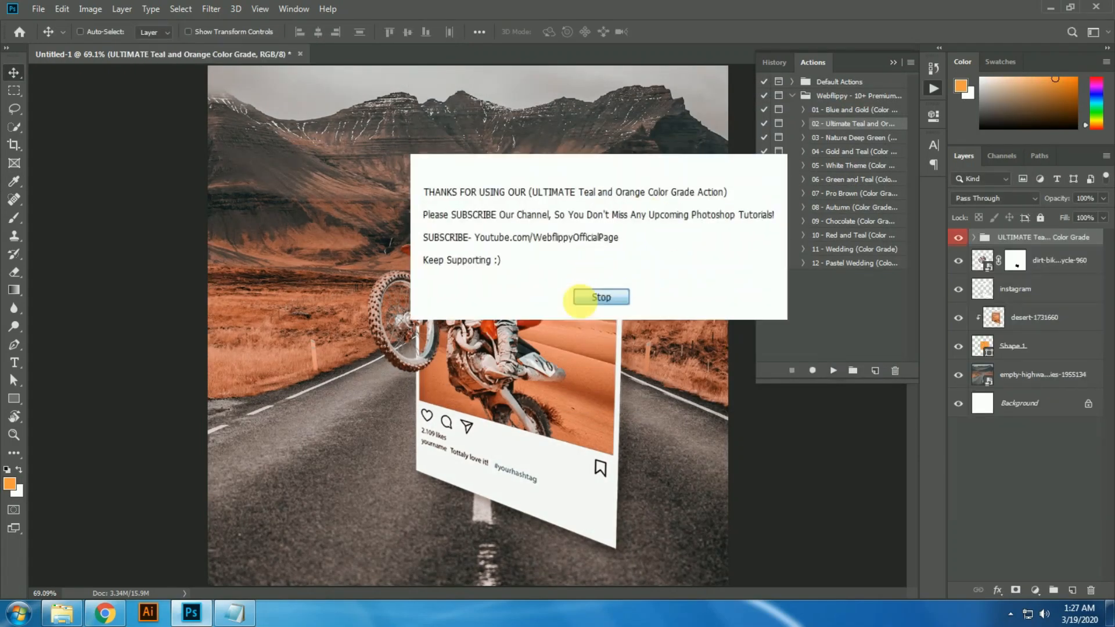
{"action": "left_click", "coordinate": [581, 298]}
{"action": "key", "text": "ctrl+minus"}
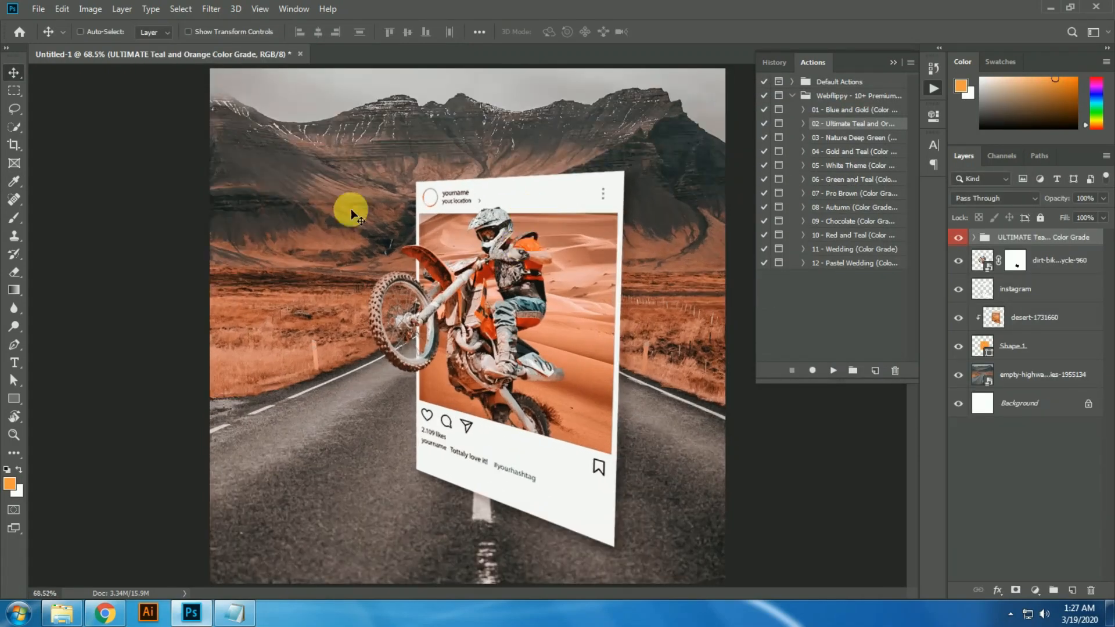
Compare the composition with and without the ULTIMATE Teal and Orange Color Grade group.
{"action": "left_click", "coordinate": [959, 239]}
{"action": "left_click", "coordinate": [959, 239]}
{"action": "left_click", "coordinate": [958, 239]}
{"action": "left_click", "coordinate": [959, 238]}
{"action": "left_click", "coordinate": [959, 239]}
{"action": "left_click", "coordinate": [958, 239]}
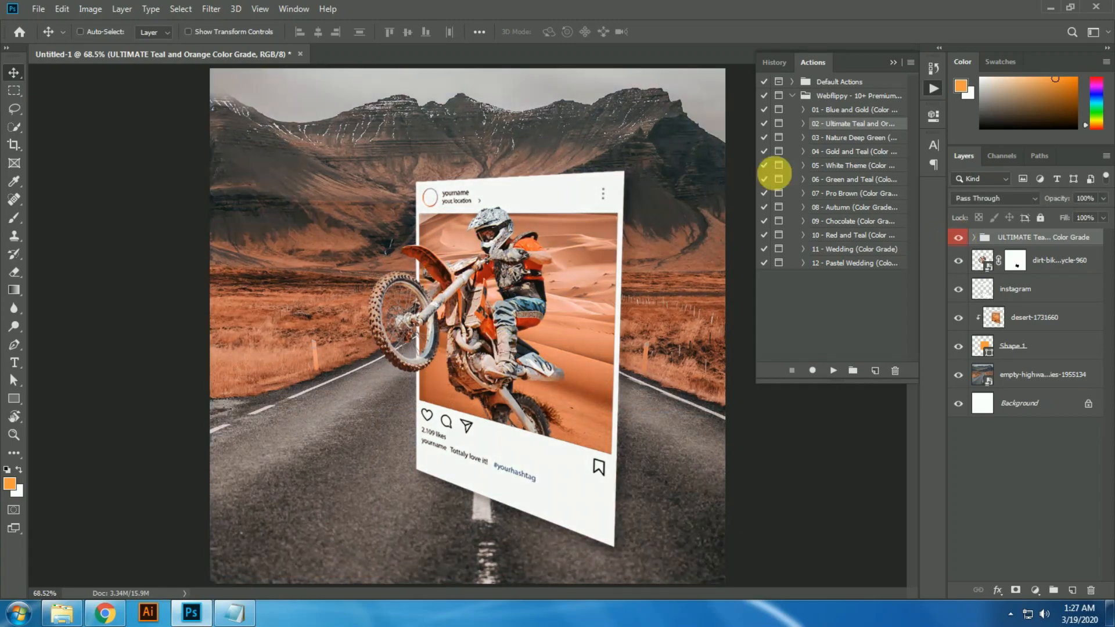
Examine the graded dirt bike, rider and Instagram frame up close, and check the whole composition.
{"action": "left_click", "coordinate": [894, 63]}
{"action": "scroll", "coordinate": [574, 256], "scroll_direction": "down", "scroll_amount": 1}
{"action": "scroll", "coordinate": [492, 317], "scroll_direction": "up", "scroll_amount": 8}
{"action": "left_click_drag", "start_coordinate": [507, 282], "coordinate": [733, 407]}
{"action": "scroll", "coordinate": [733, 406], "scroll_direction": "down", "scroll_amount": 2}
{"action": "left_click_drag", "start_coordinate": [433, 328], "coordinate": [600, 173]}
{"action": "left_click_drag", "start_coordinate": [709, 391], "coordinate": [482, 217]}
{"action": "left_click_drag", "start_coordinate": [720, 343], "coordinate": [601, 434]}
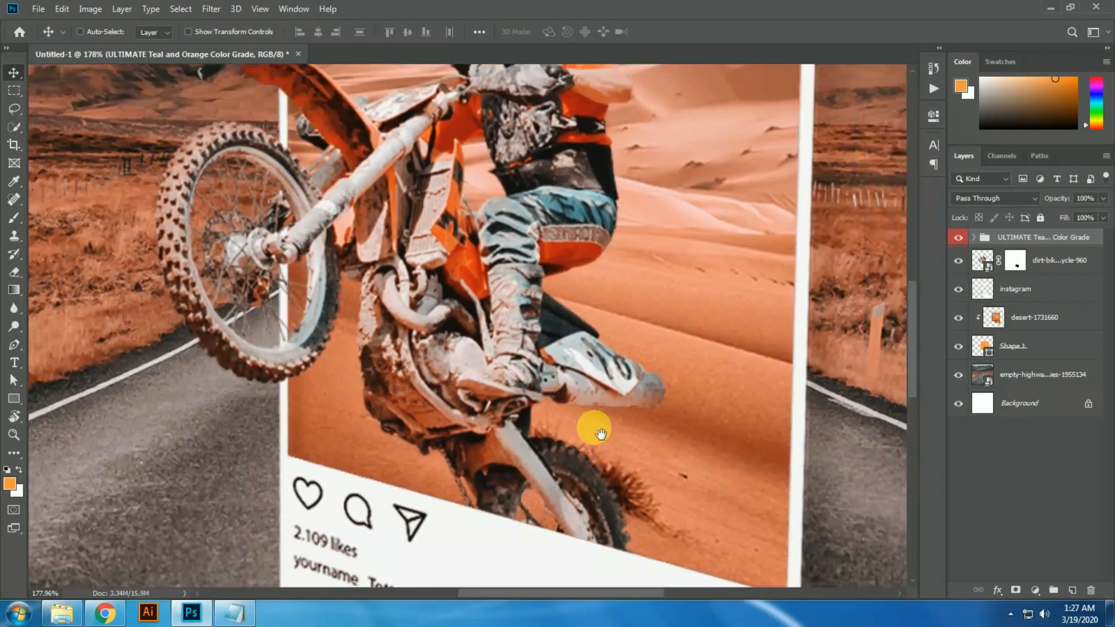
{"action": "left_click_drag", "start_coordinate": [685, 163], "coordinate": [568, 312]}
{"action": "left_click_drag", "start_coordinate": [415, 144], "coordinate": [687, 248]}
{"action": "key", "text": "ctrl+0"}
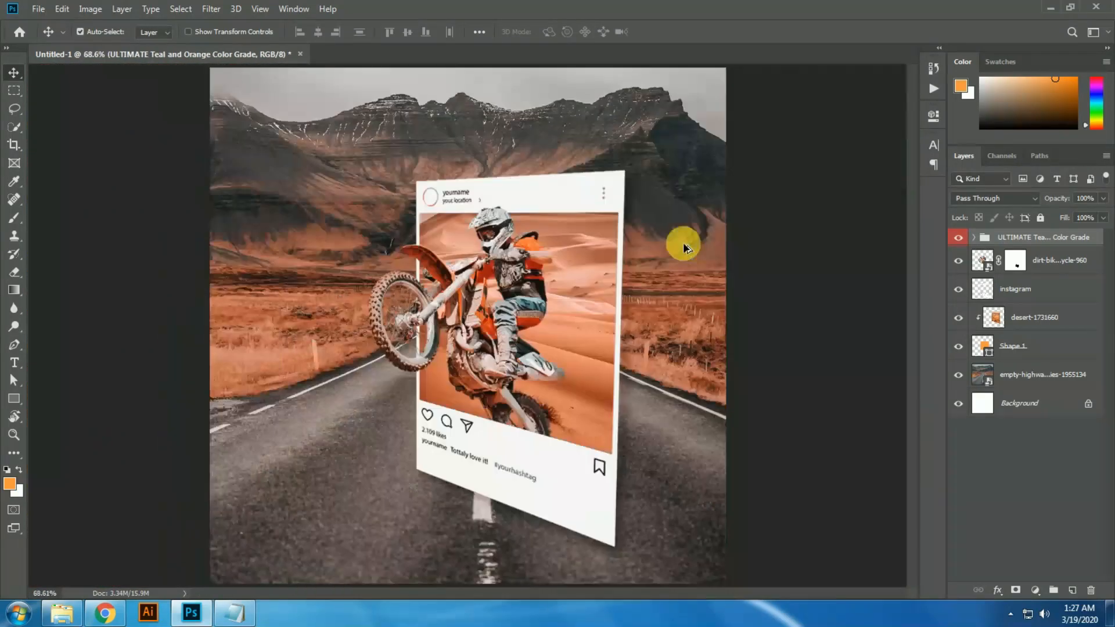
{"action": "scroll", "coordinate": [683, 245], "scroll_direction": "down", "scroll_amount": 2}
{"action": "scroll", "coordinate": [578, 213], "scroll_direction": "up", "scroll_amount": 2}
Save the document as the layered Photoshop file 3d inta in the 8th video folder under orange square on drive D.
{"action": "key", "text": "ctrl+s"}
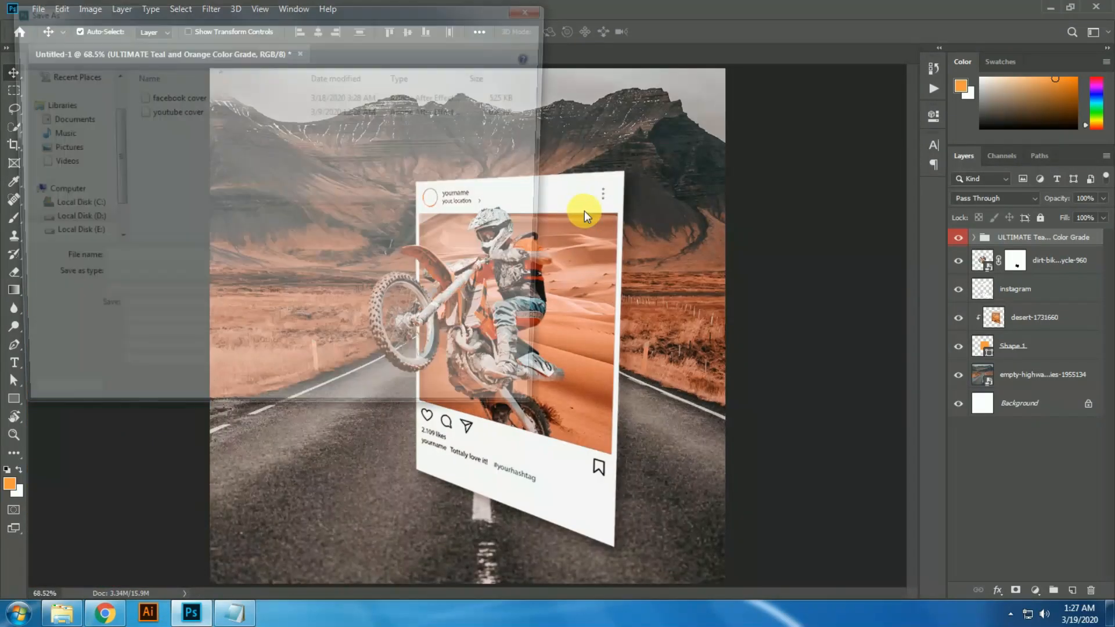
{"action": "left_click", "coordinate": [163, 33]}
{"action": "left_click", "coordinate": [373, 32]}
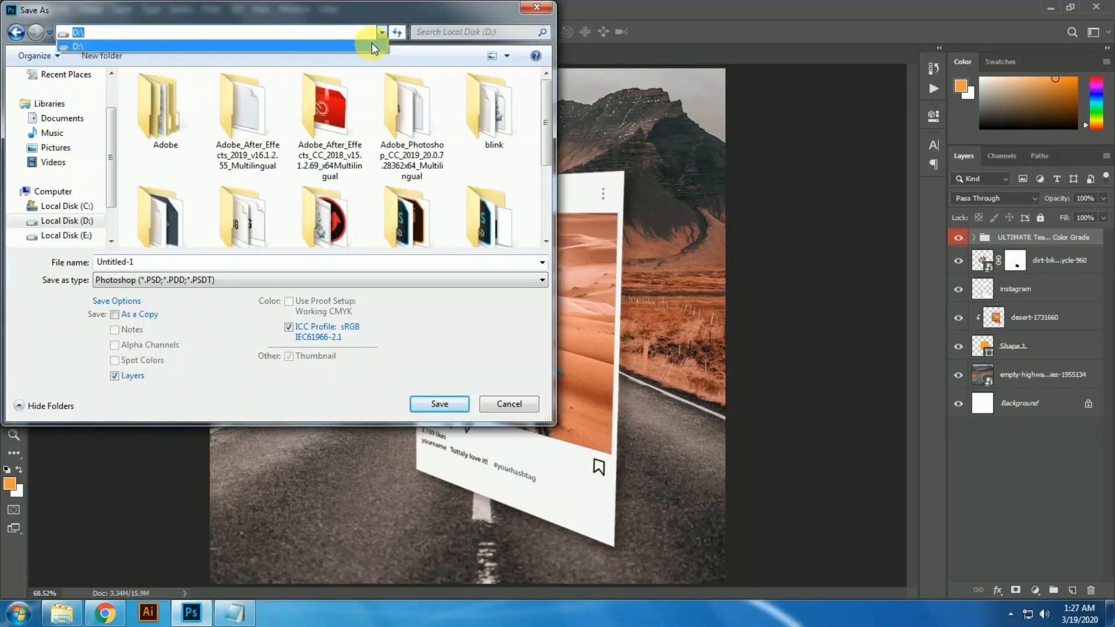
{"action": "left_click_drag", "start_coordinate": [545, 122], "coordinate": [546, 166]}
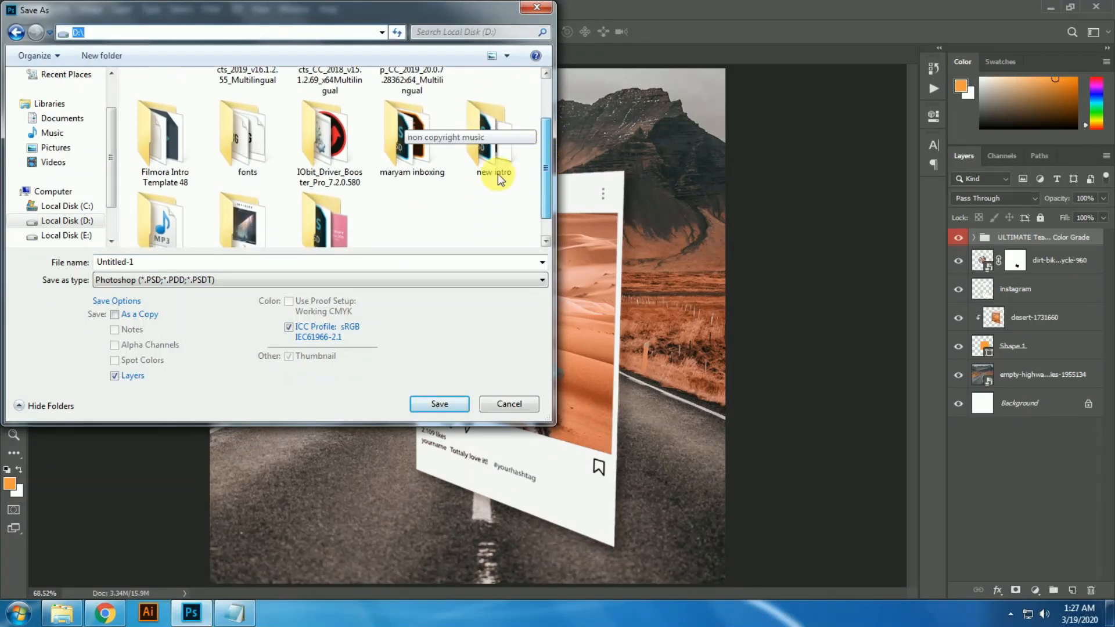
{"action": "double_click", "coordinate": [249, 218]}
{"action": "double_click", "coordinate": [317, 203]}
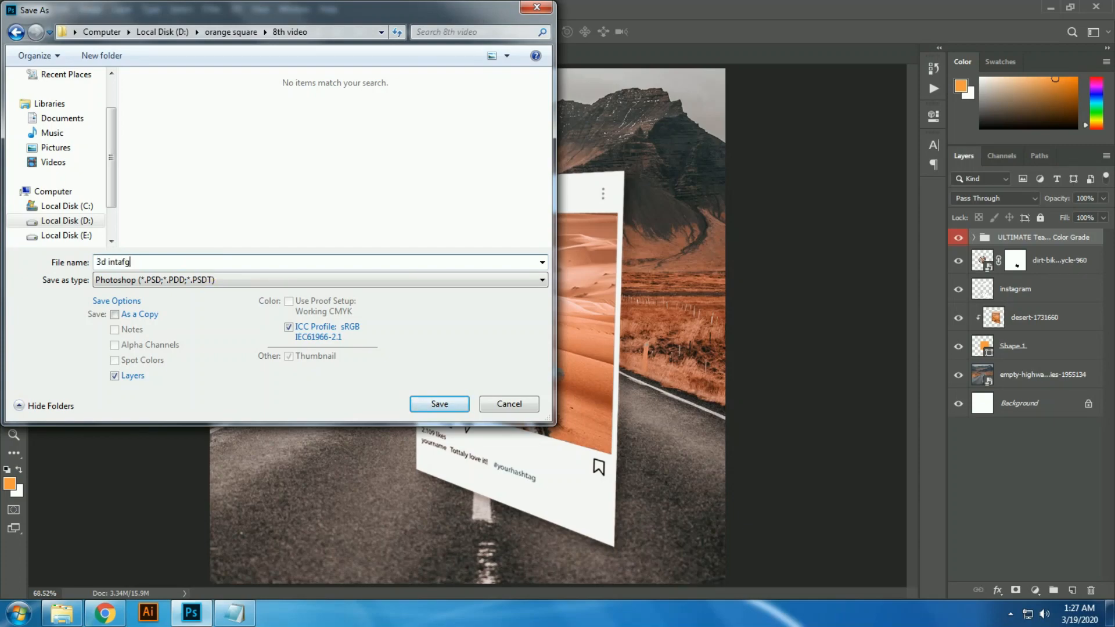
{"action": "key", "text": "BackSpace"}
{"action": "key", "text": "BackSpace"}
{"action": "key", "text": "Return"}
{"action": "left_click", "coordinate": [715, 159]}
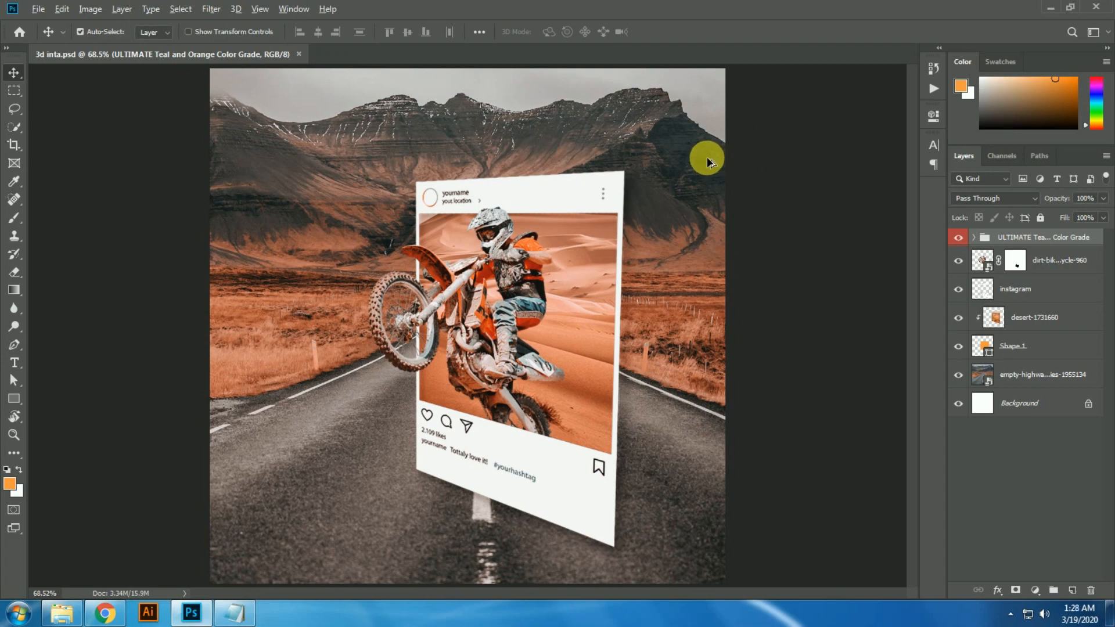
Export the composition for web as a 1080 × 1080 px PNG-24 with transparency.
{"action": "key", "text": "ctrl+alt+shift+s"}
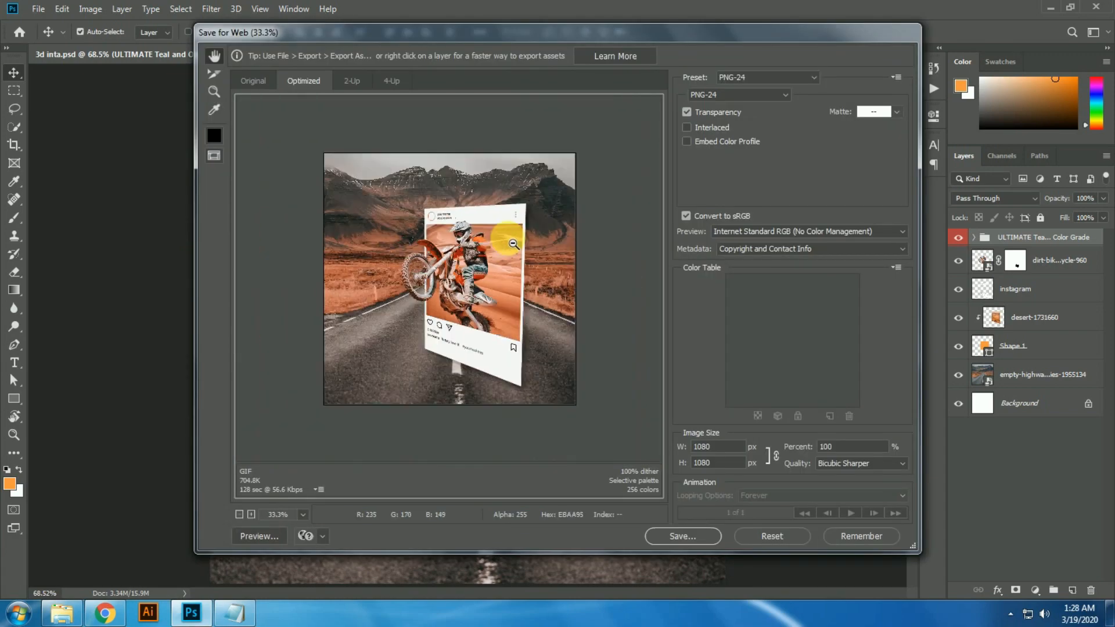
{"action": "left_click", "coordinate": [668, 532]}
{"action": "left_click", "coordinate": [546, 303]}
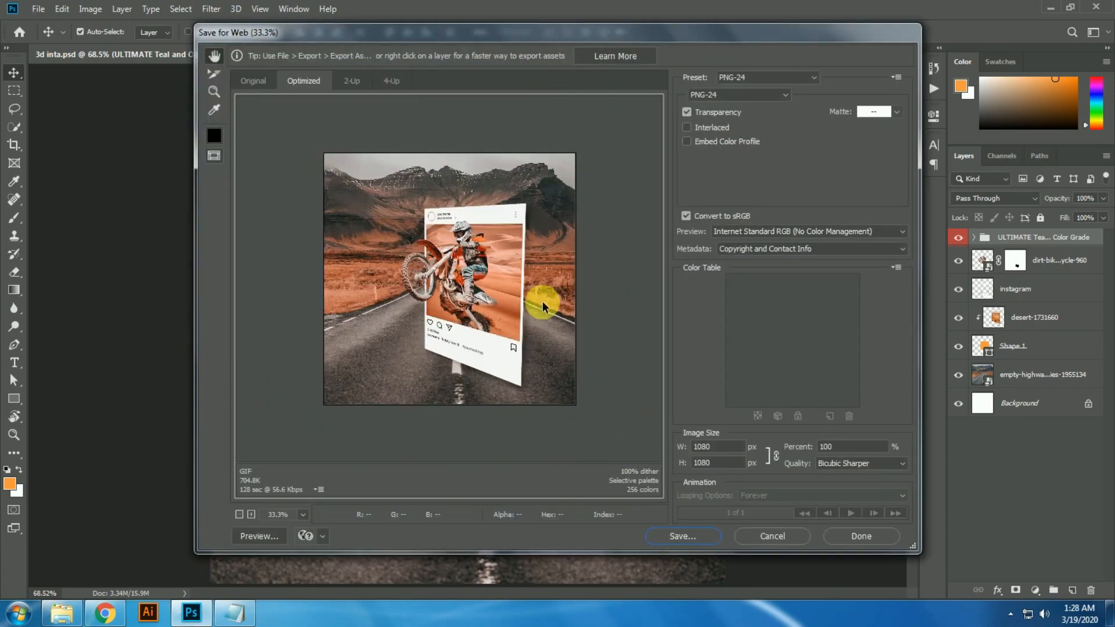